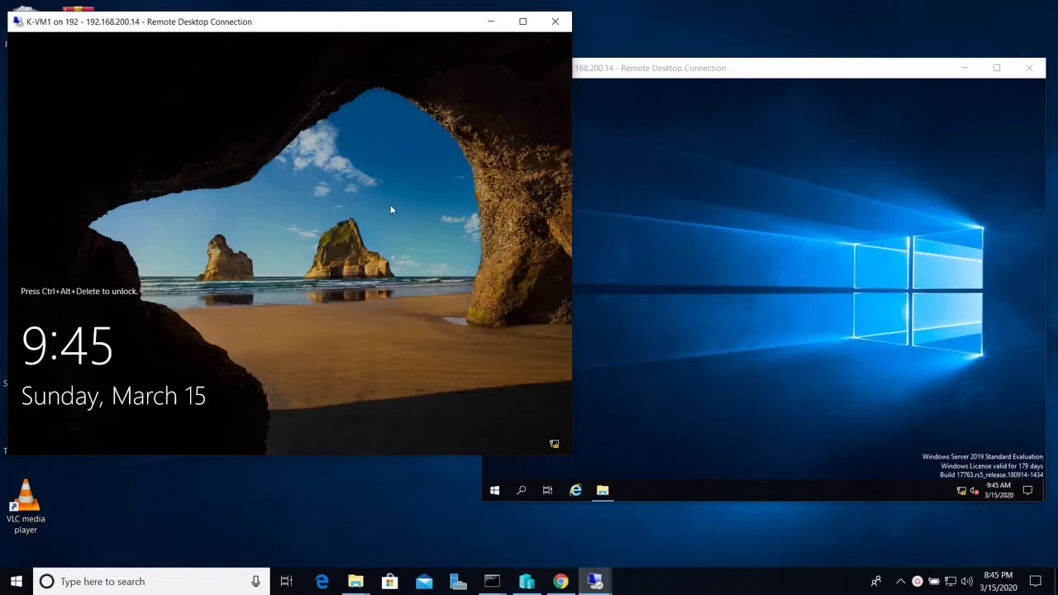
Unlock the K-VM1 remote session by entering the ABC domain administrator's account password
key("ctrl+alt+End")
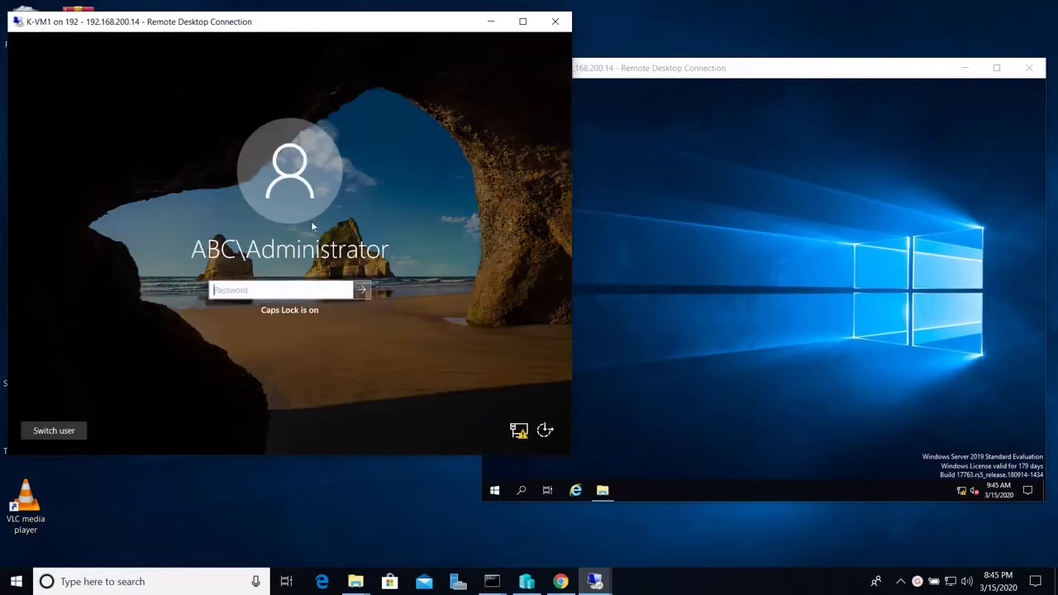
type("•••••••••")
key("Return")
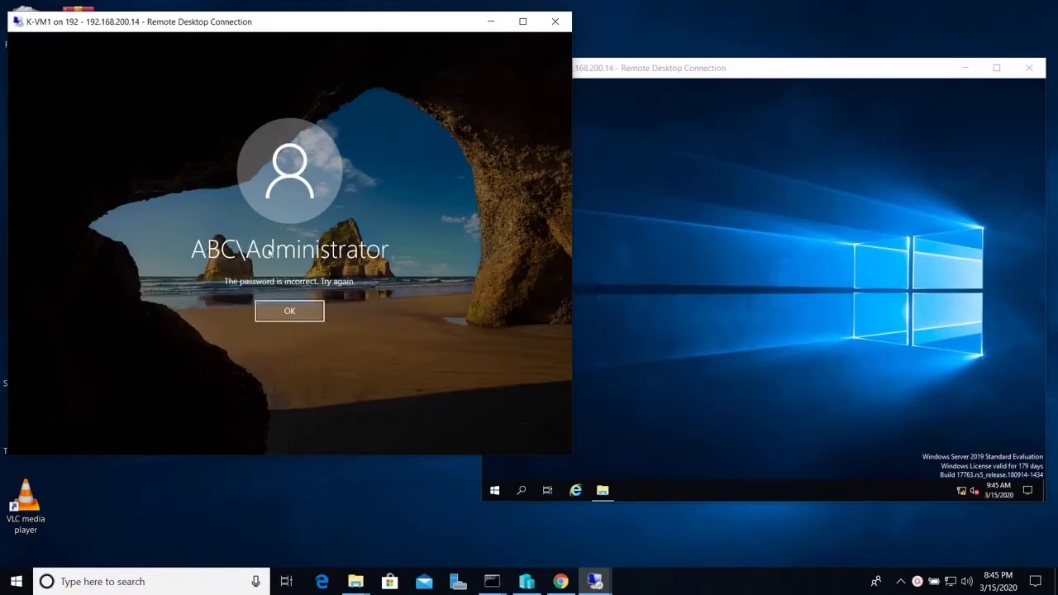
key("Return")
type("•••••••••")
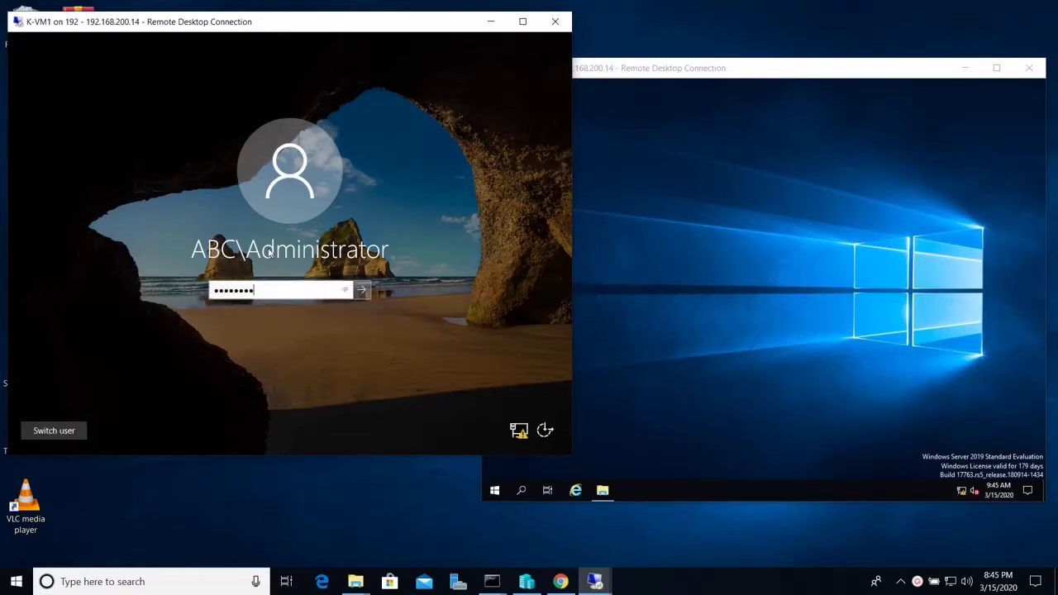
key("Return")
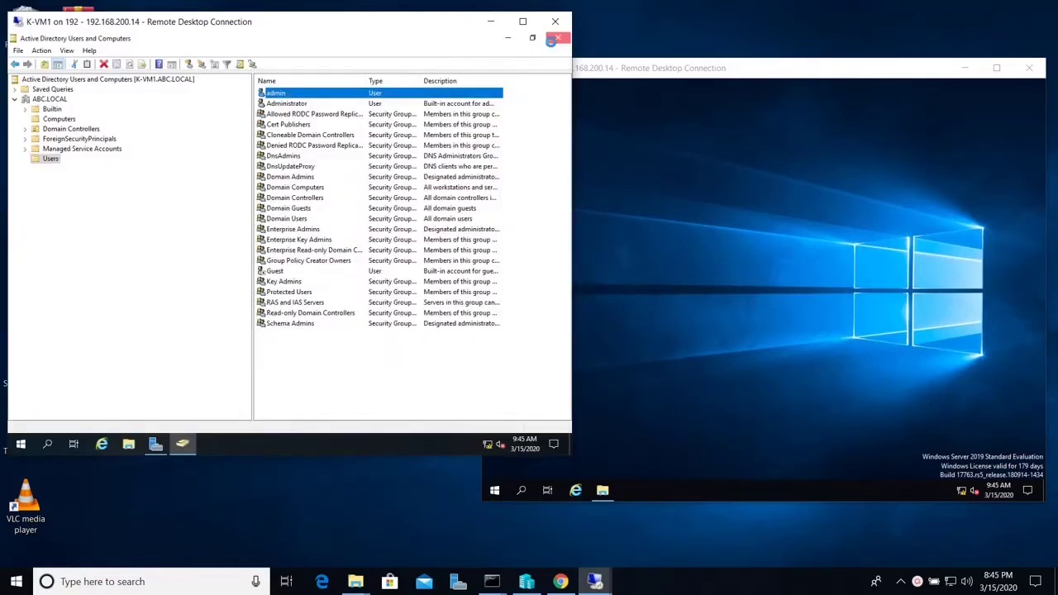
Create a folder named docs at the root of the New Volume (E:) drive on K-VM1
left_click(130, 445)
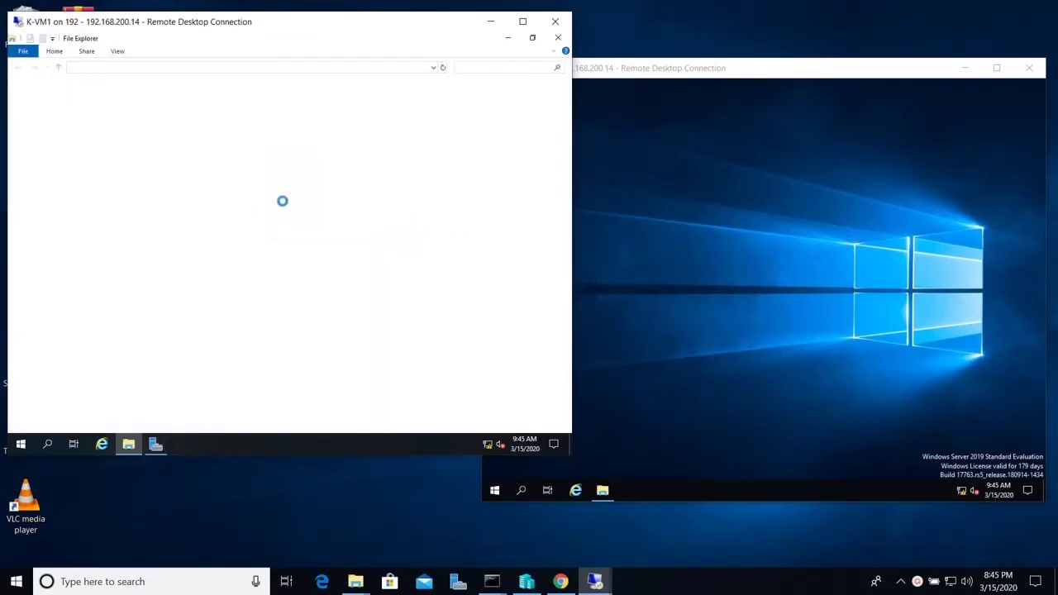
left_click(43, 163)
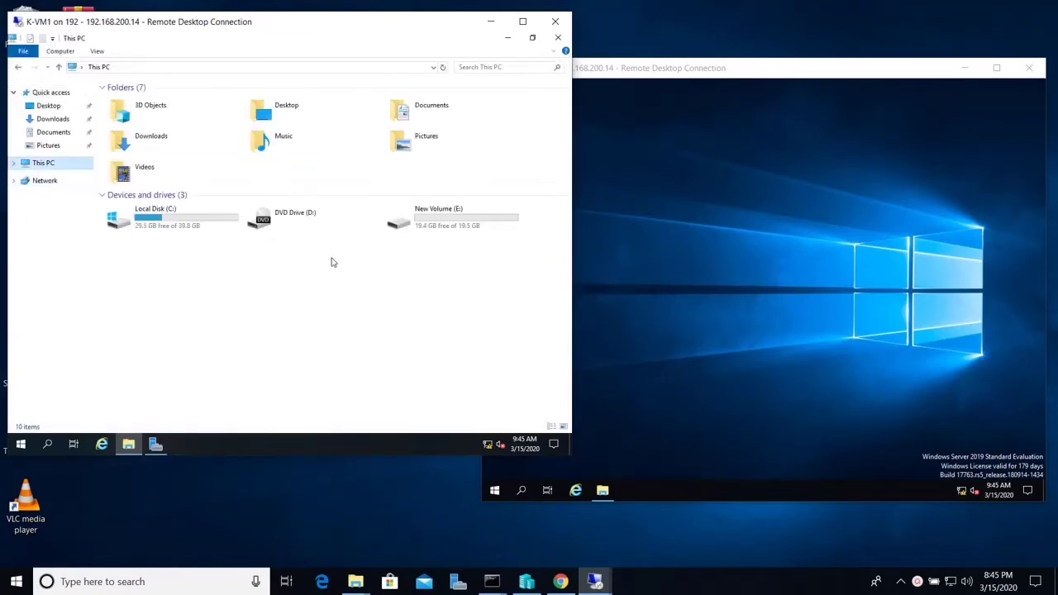
double_click(418, 221)
right_click(263, 275)
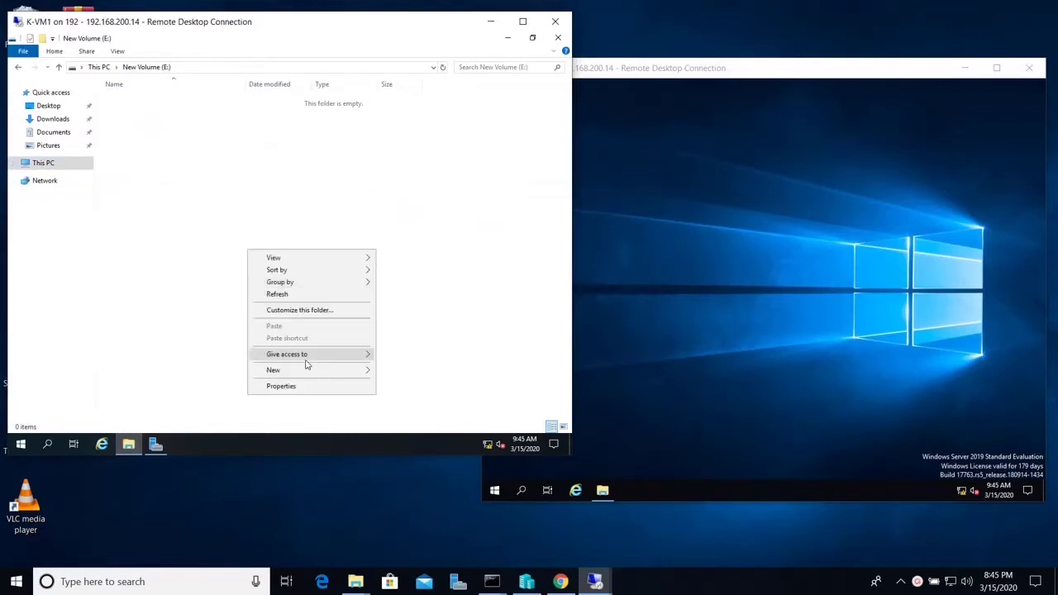
mouse_move(305, 370)
left_click(405, 293)
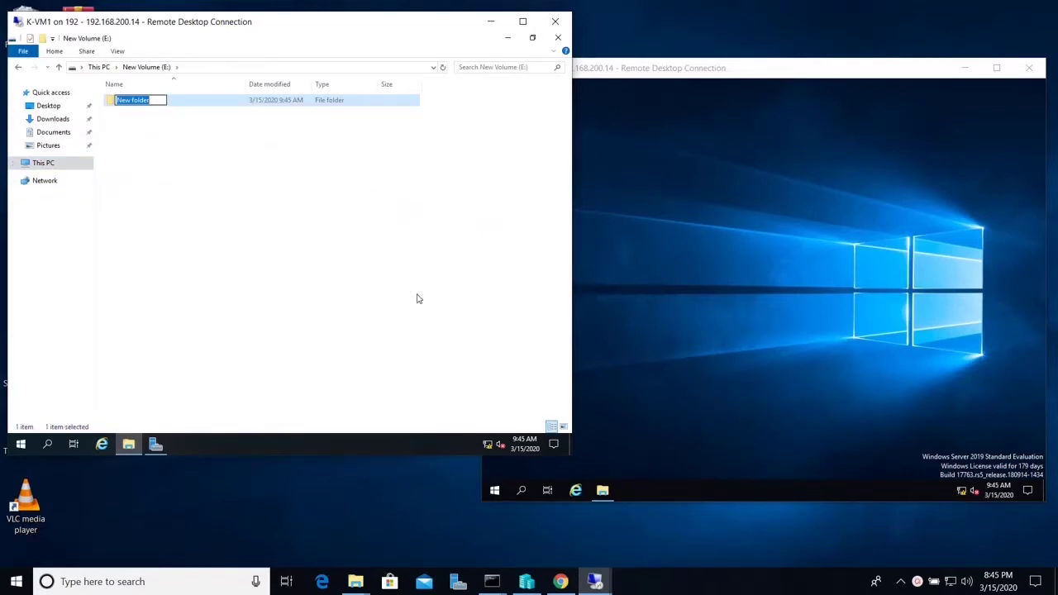
type("docs")
key("Return")
left_click(316, 243)
Enable sharing for the docs folder through its Advanced Sharing settings, using the share name docs
right_click(124, 101)
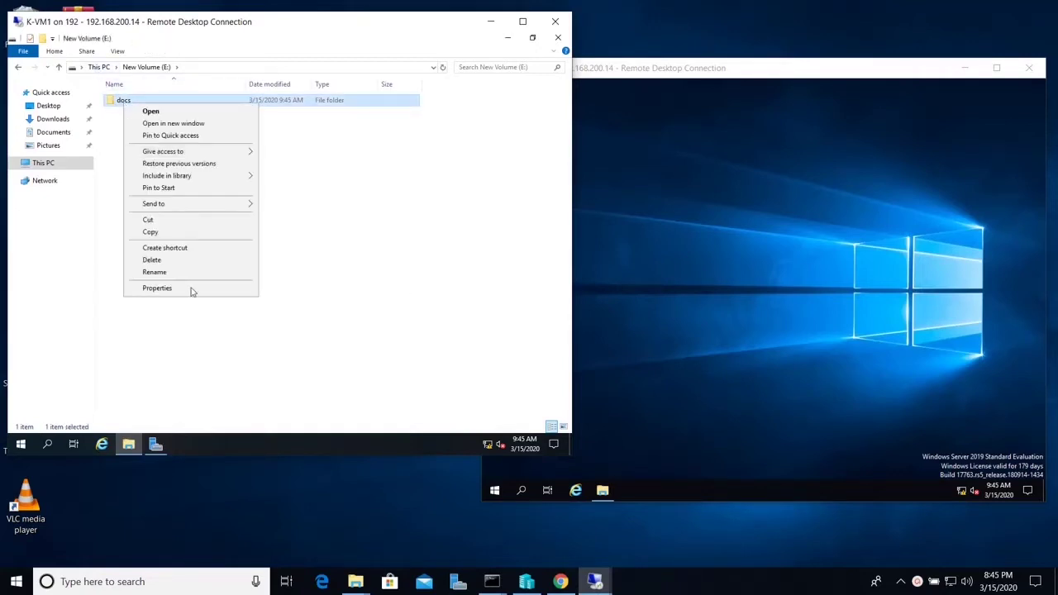
left_click(193, 291)
right_click(135, 102)
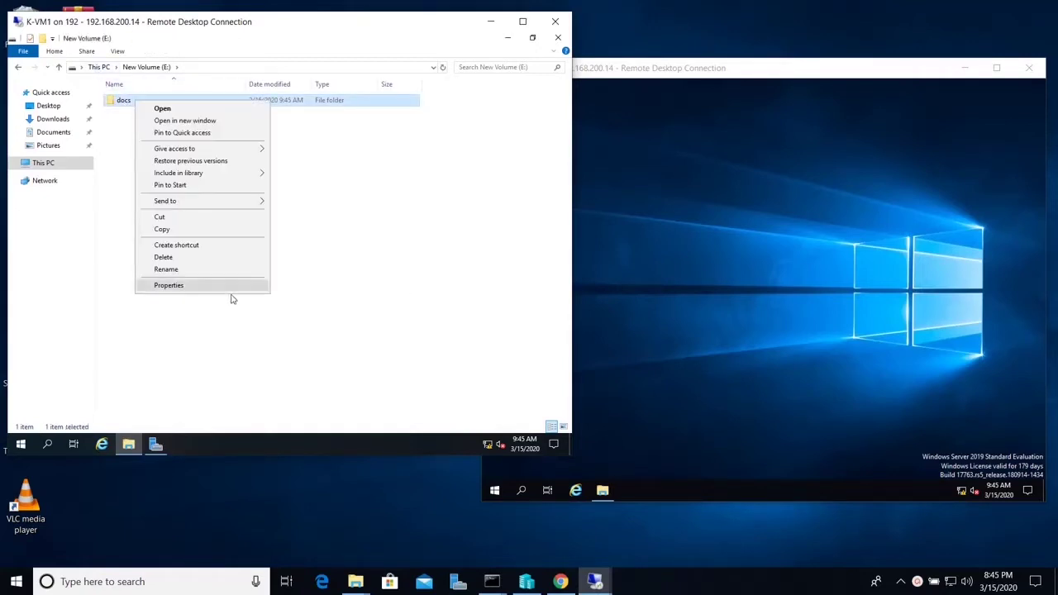
left_click(226, 286)
left_click(184, 127)
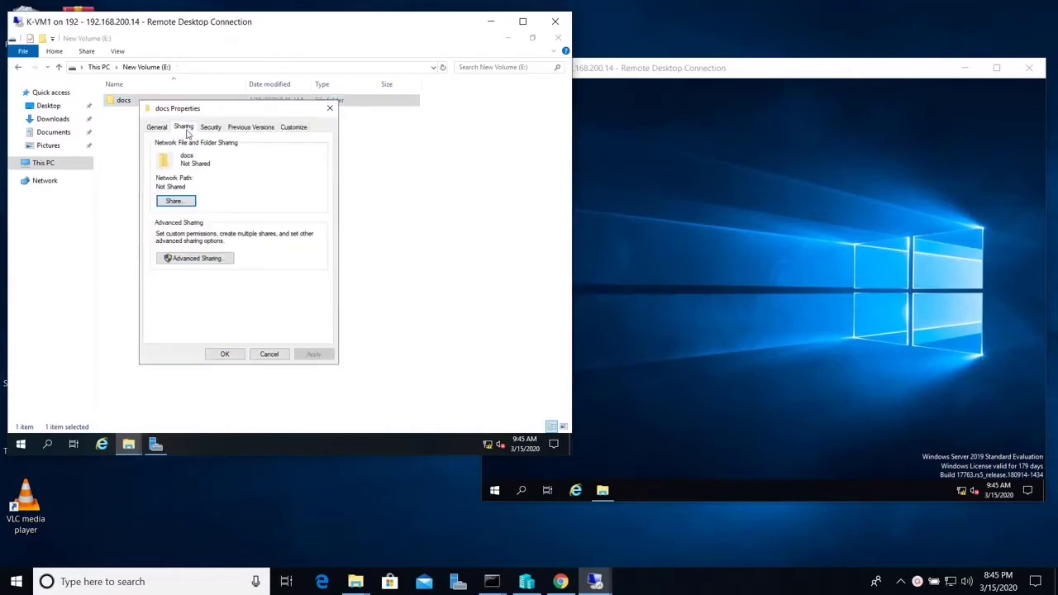
left_click(198, 259)
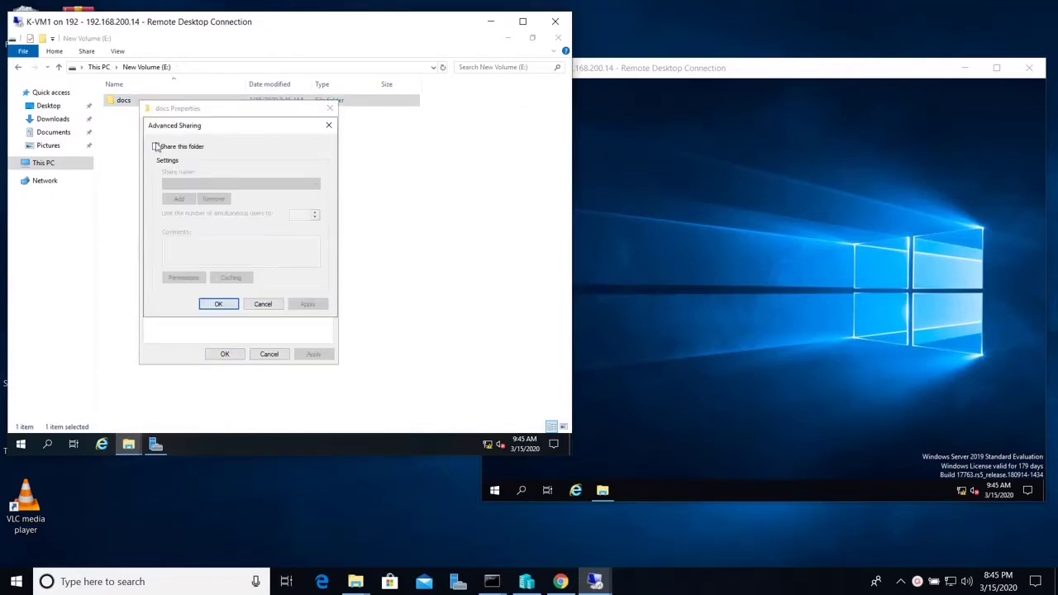
left_click(155, 146)
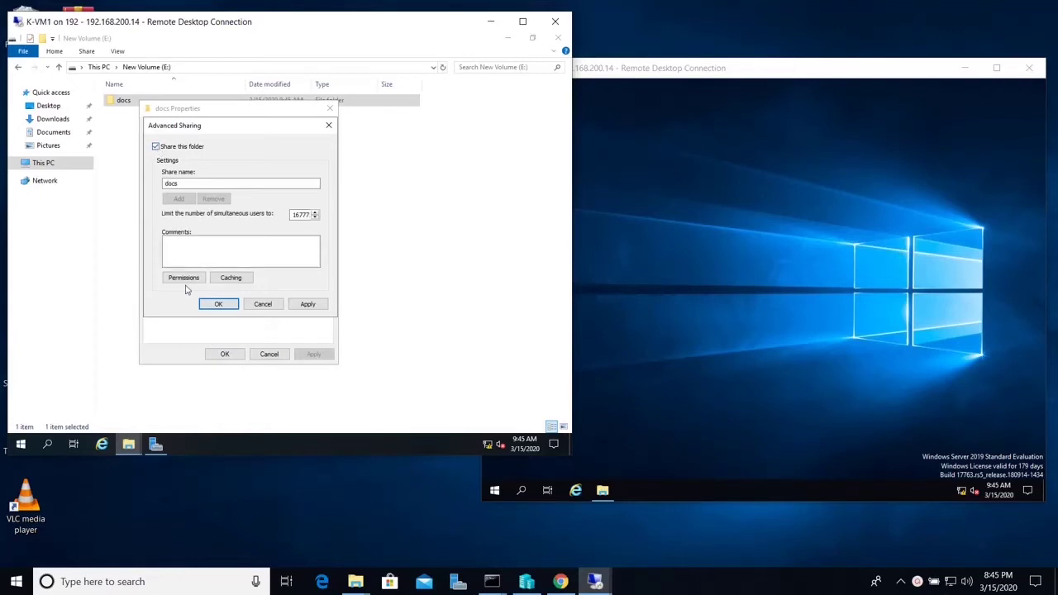
Allow Everyone Full Control in the docs share permissions, apply the sharing settings and return to This PC
left_click(184, 278)
left_click(284, 267)
left_click(327, 363)
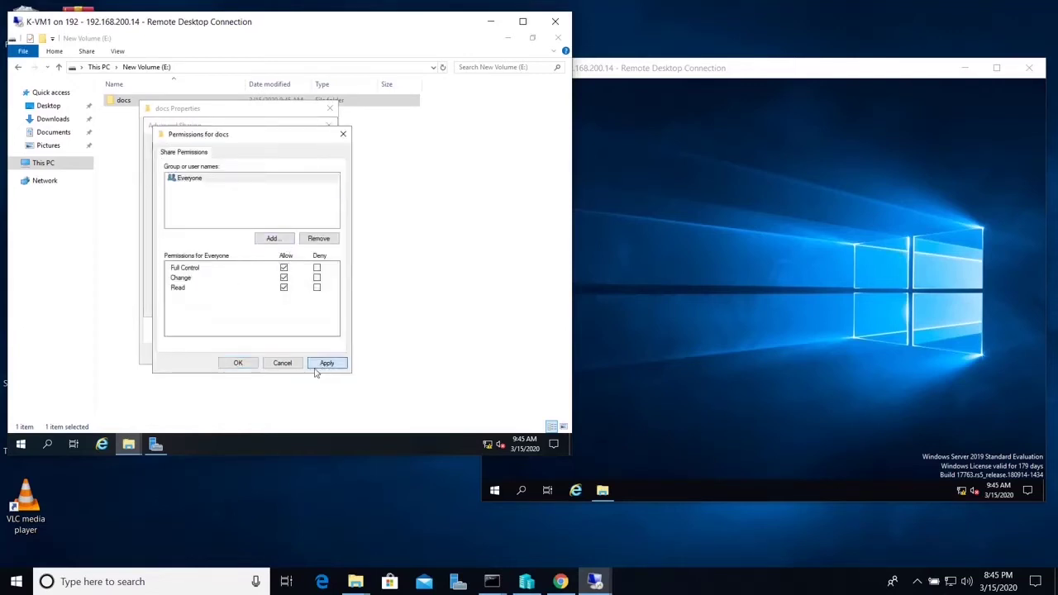
left_click(237, 363)
left_click(307, 305)
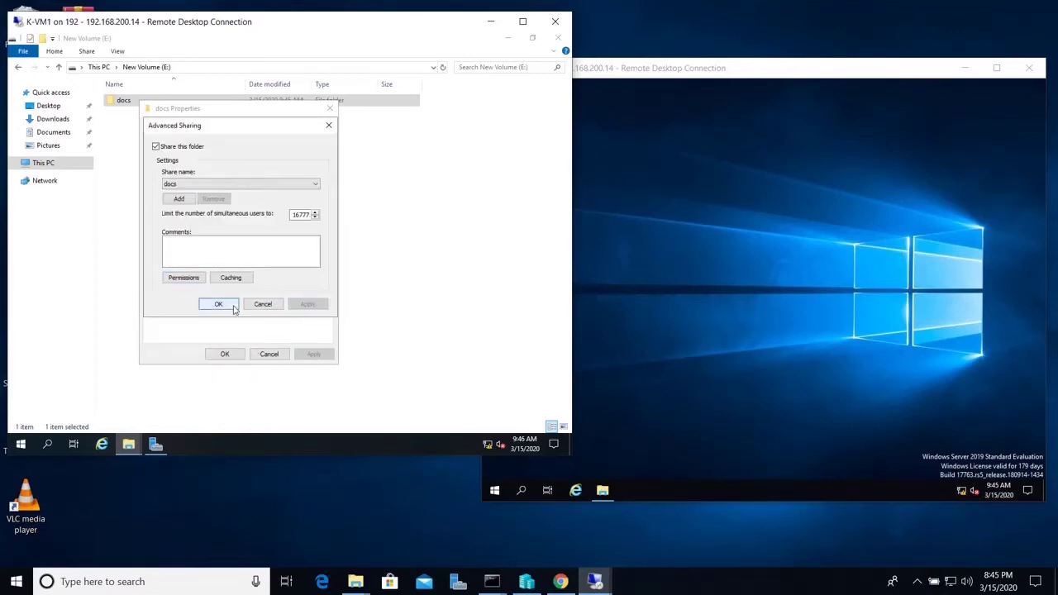
left_click(219, 305)
left_click(227, 356)
left_click(215, 269)
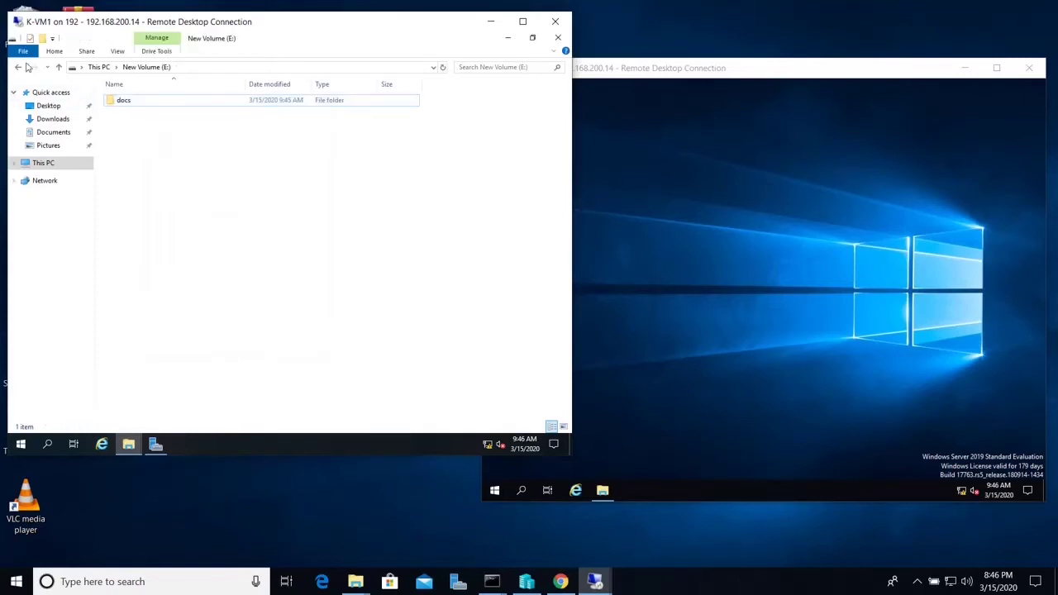
left_click(18, 67)
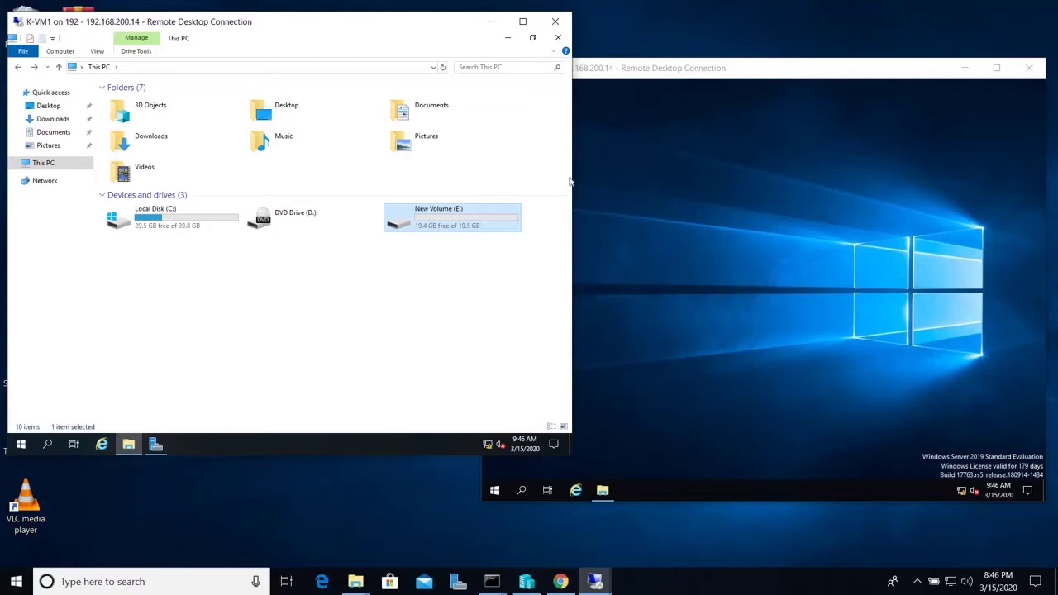
Switch to K-VM2 and open the network path \\192.168.50.1 from the Run dialog
left_click(652, 204)
key("super+s")
type("run")
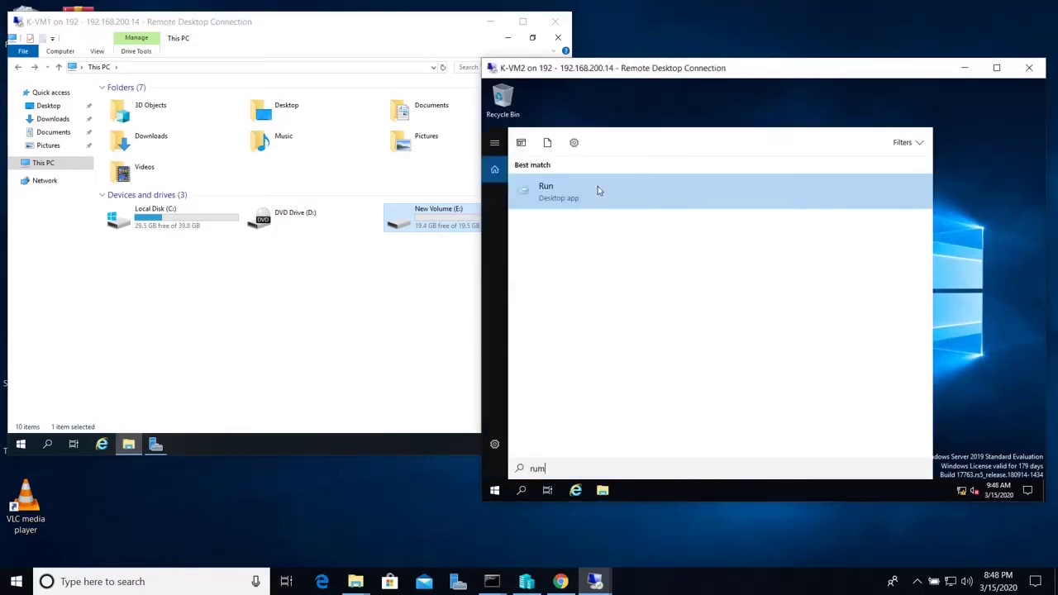
left_click(622, 201)
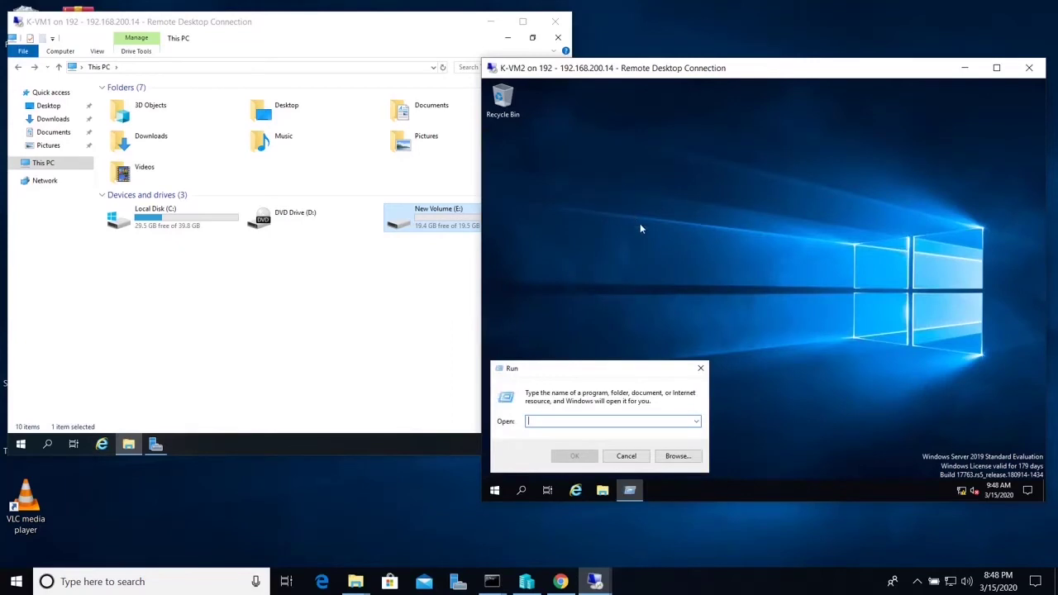
type("\\\\")
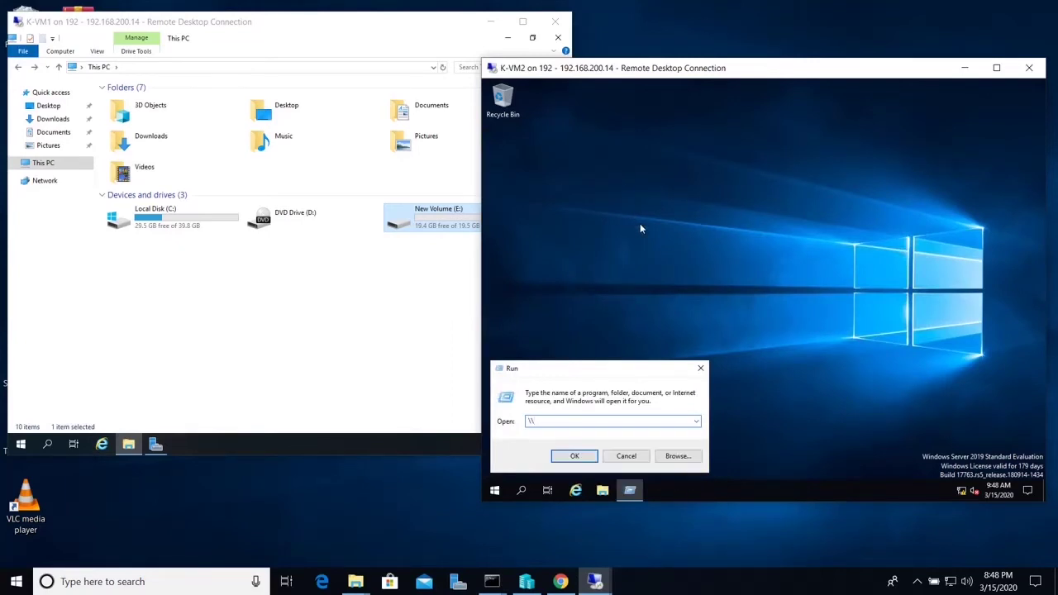
type("192.168.50.1")
key("Return")
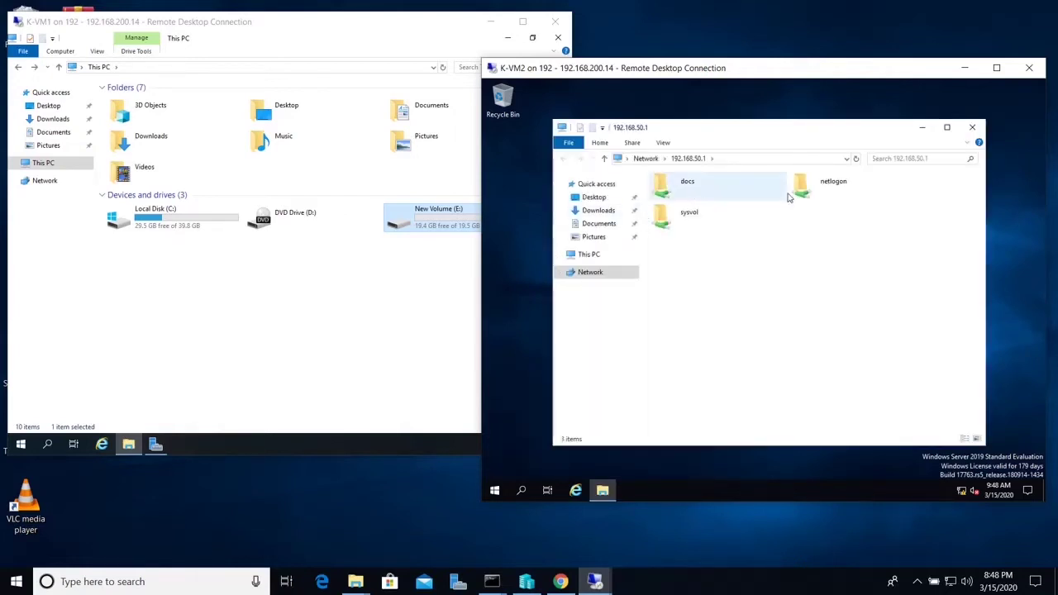
Map the docs share as network drive Z: with reconnection at sign-in, and show the drive in This PC
left_click(696, 196)
right_click(696, 197)
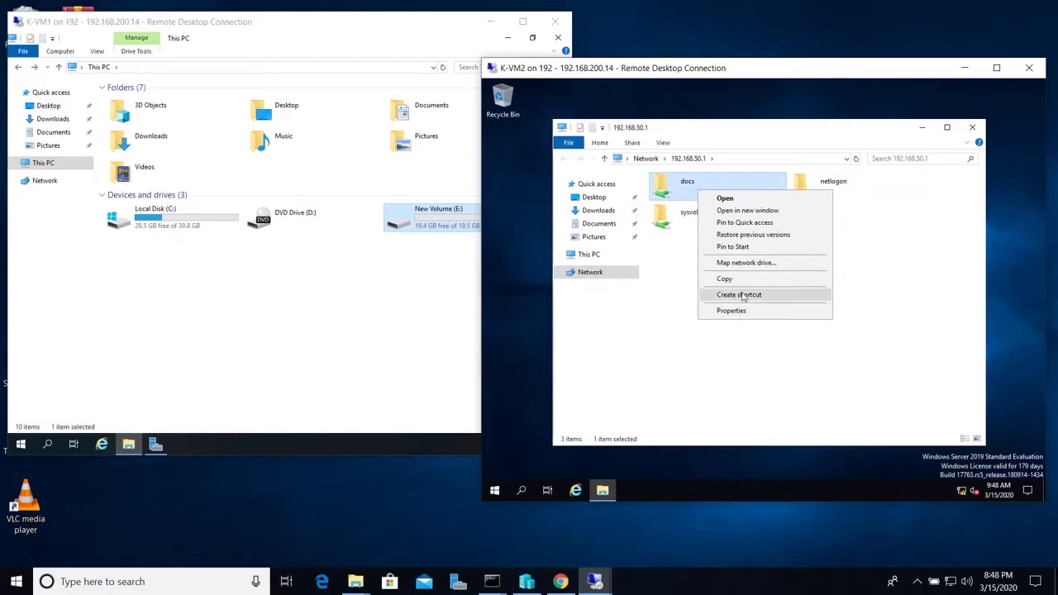
left_click(744, 263)
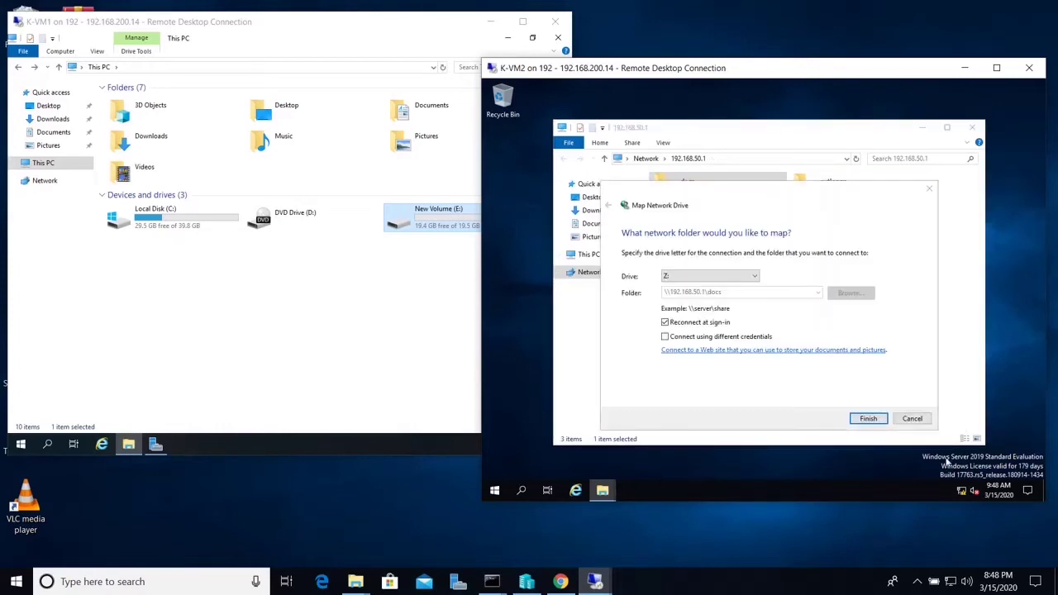
left_click(869, 418)
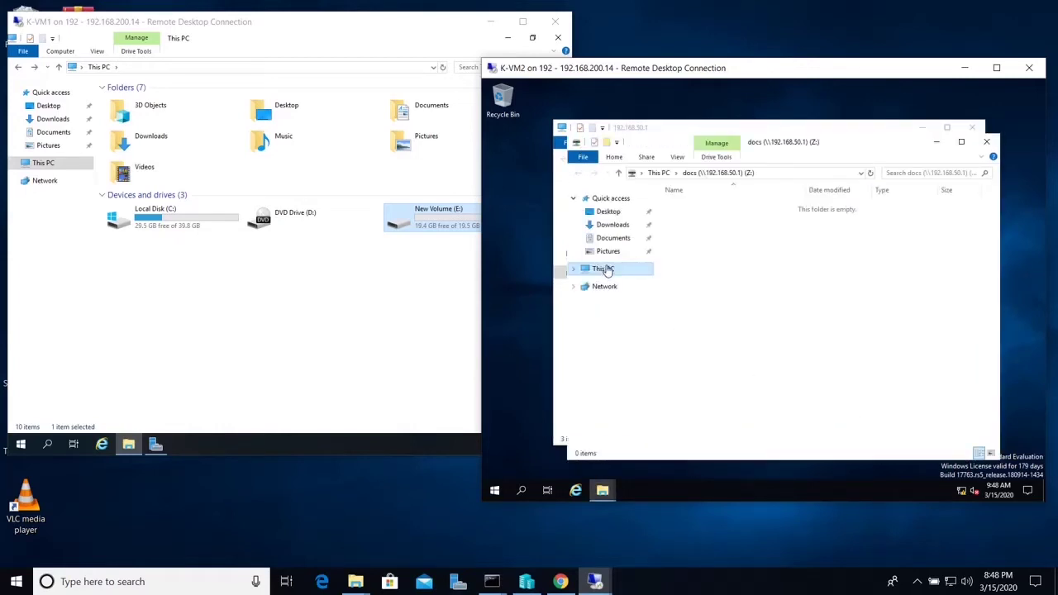
left_click(604, 269)
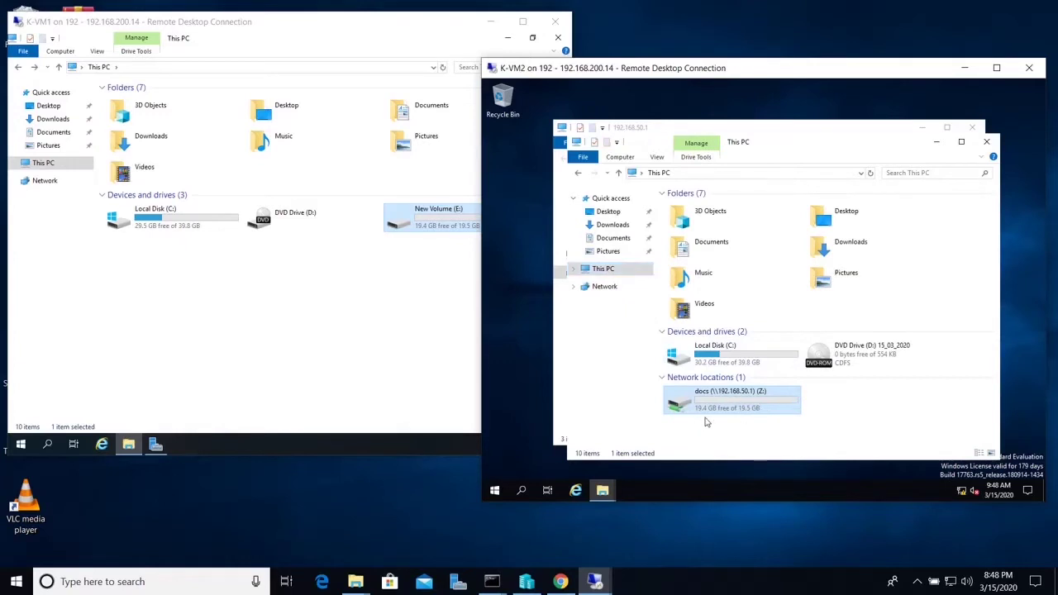
left_click(439, 238)
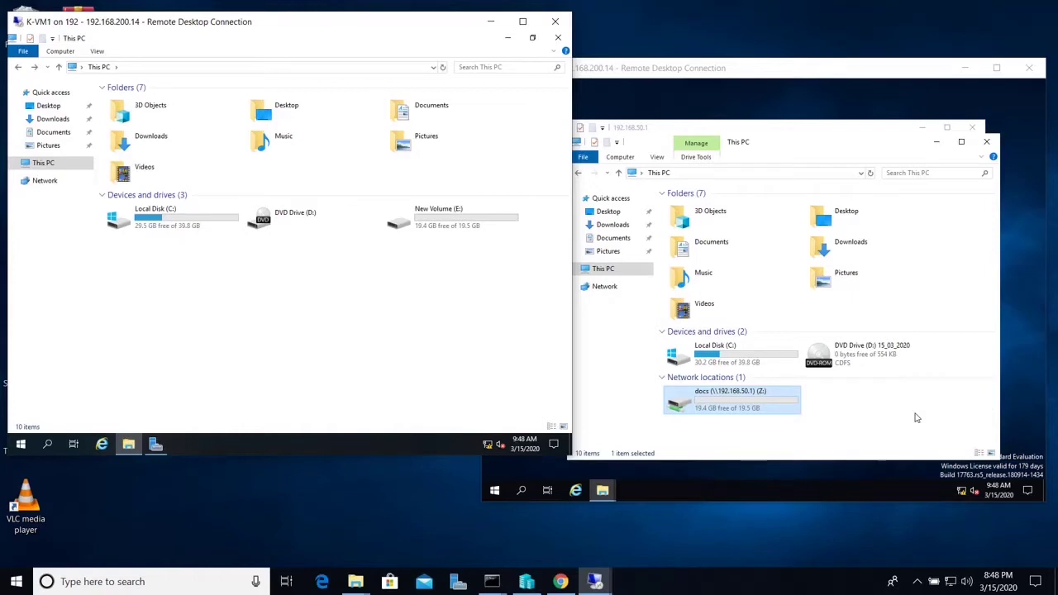
left_click(845, 138)
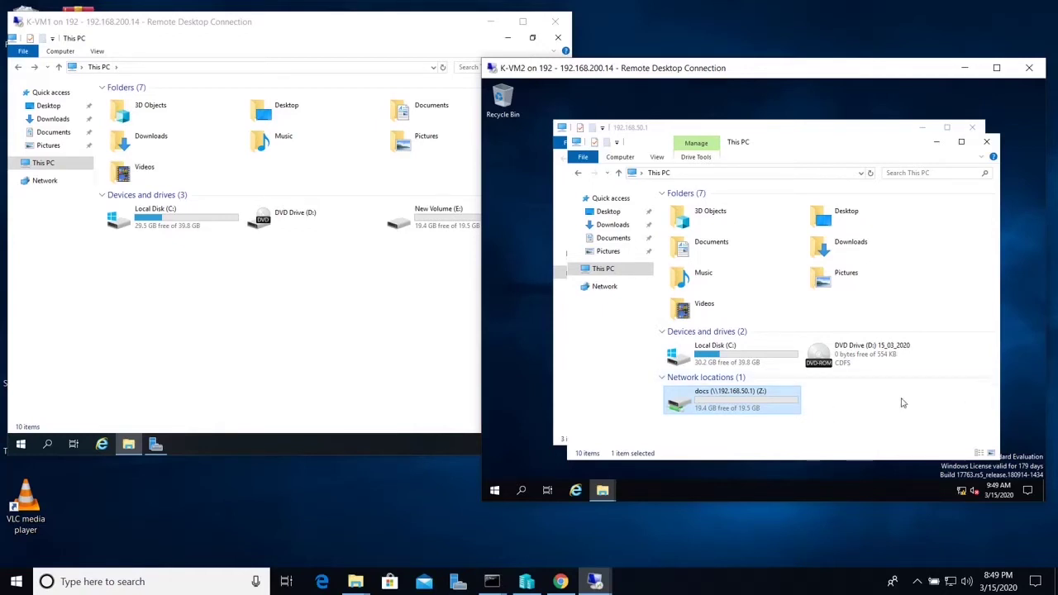
Start the Add Roles and Features Wizard from Server Manager on K-VM1 and advance to the server roles selection
left_click(394, 312)
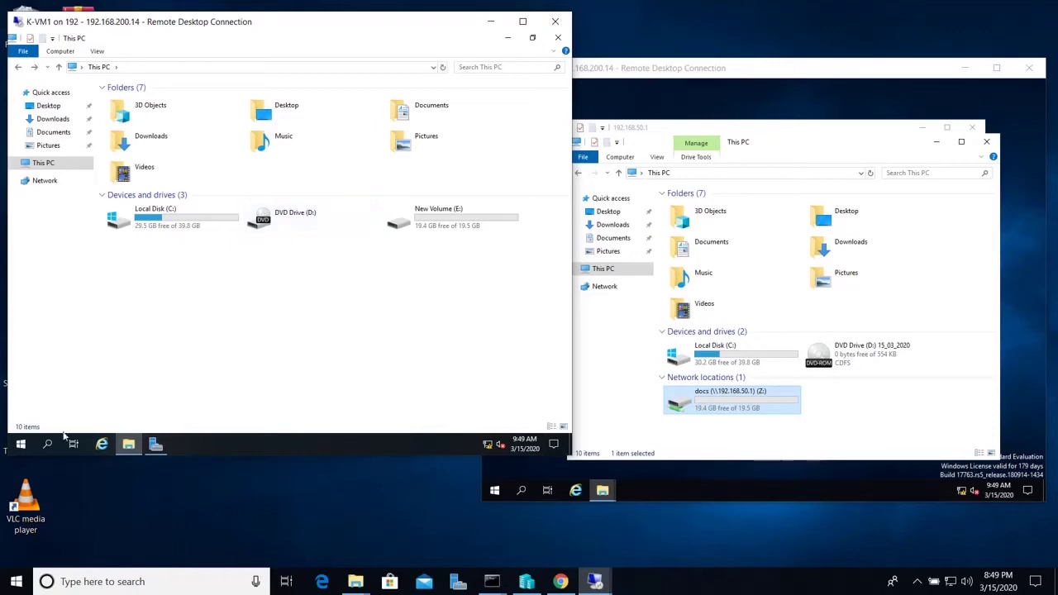
left_click(156, 445)
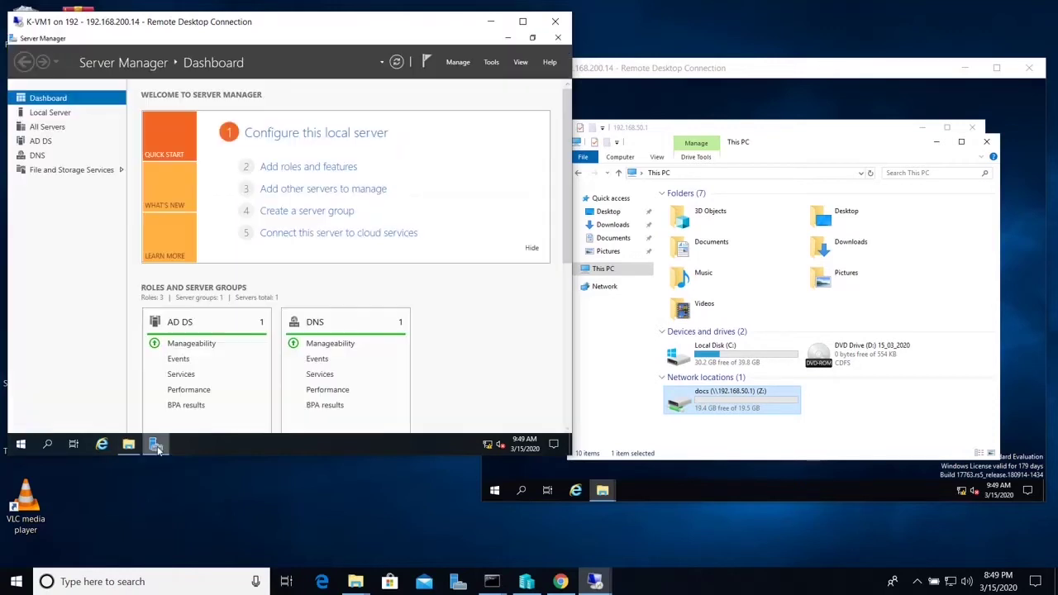
left_click(310, 167)
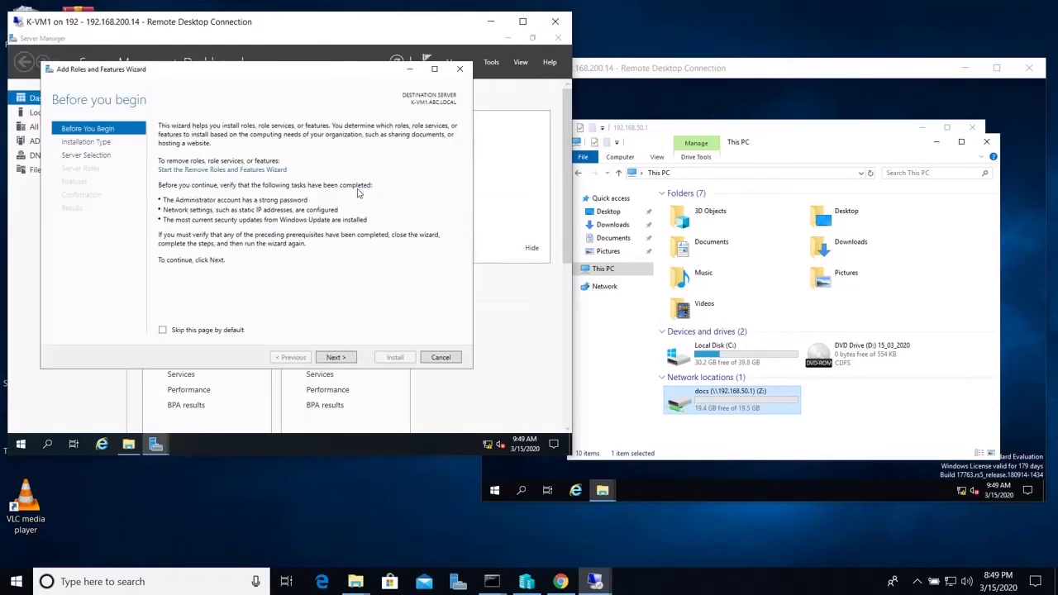
left_click(346, 361)
left_click(347, 362)
left_click(347, 361)
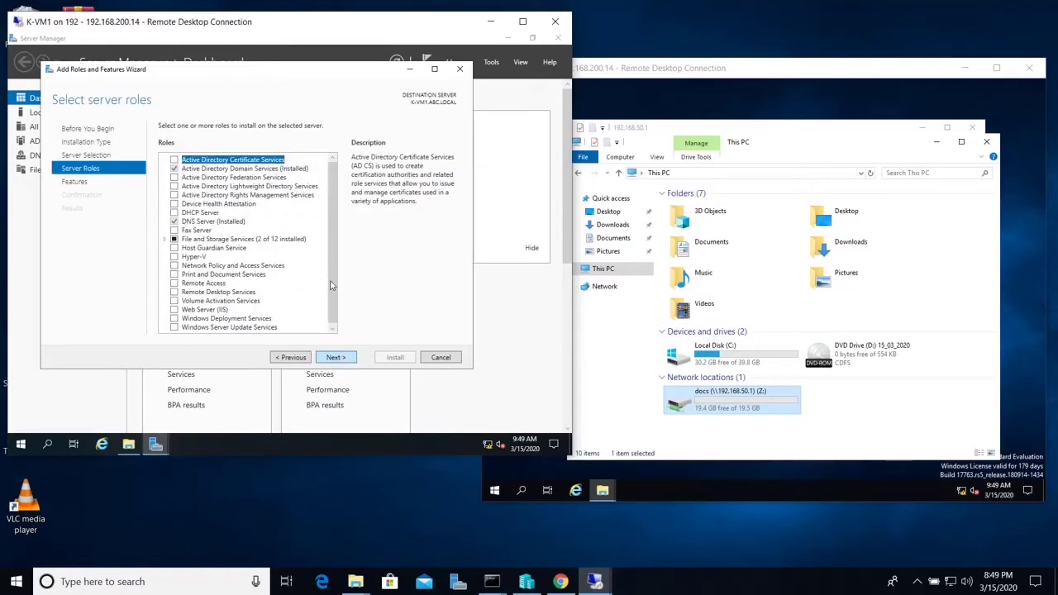
left_click(335, 357)
left_click_drag(331, 203, 322, 234)
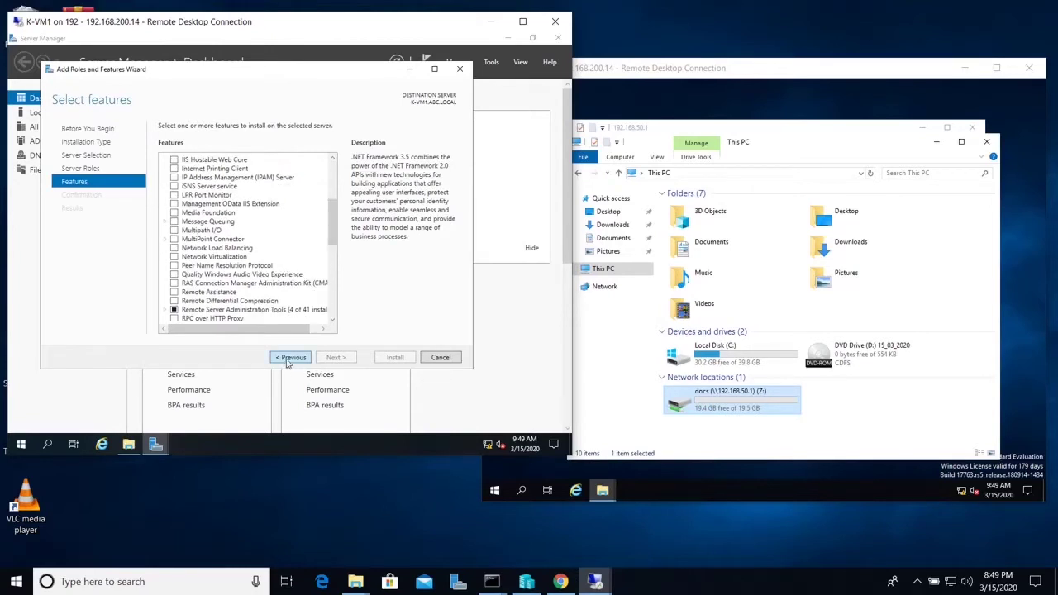
left_click(290, 357)
Select the File Server Resource Manager role service under File and iSCSI Services, adding its required features
left_click(165, 239)
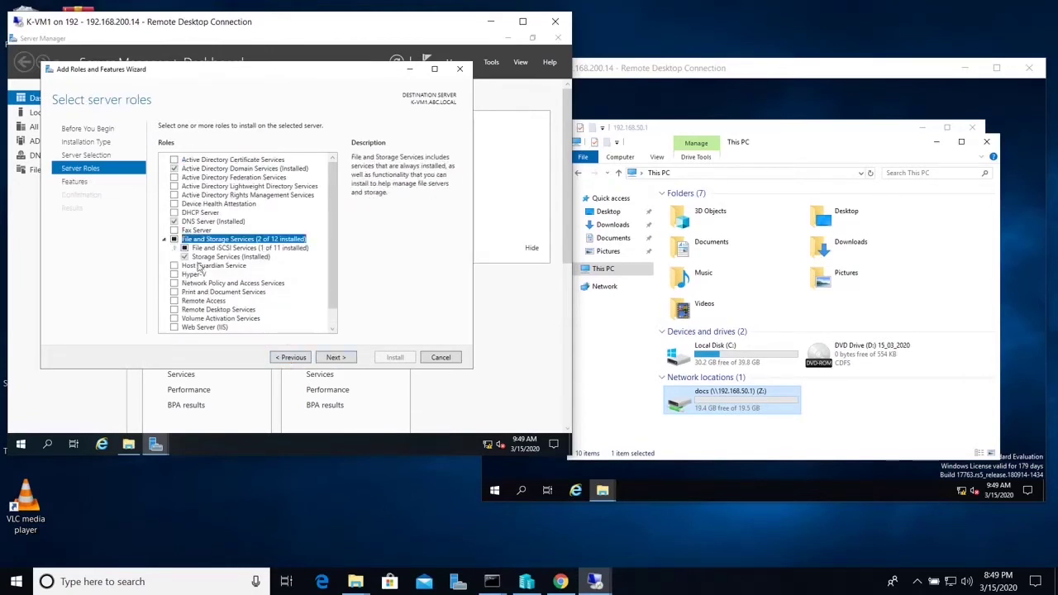
left_click(182, 250)
left_click(175, 248)
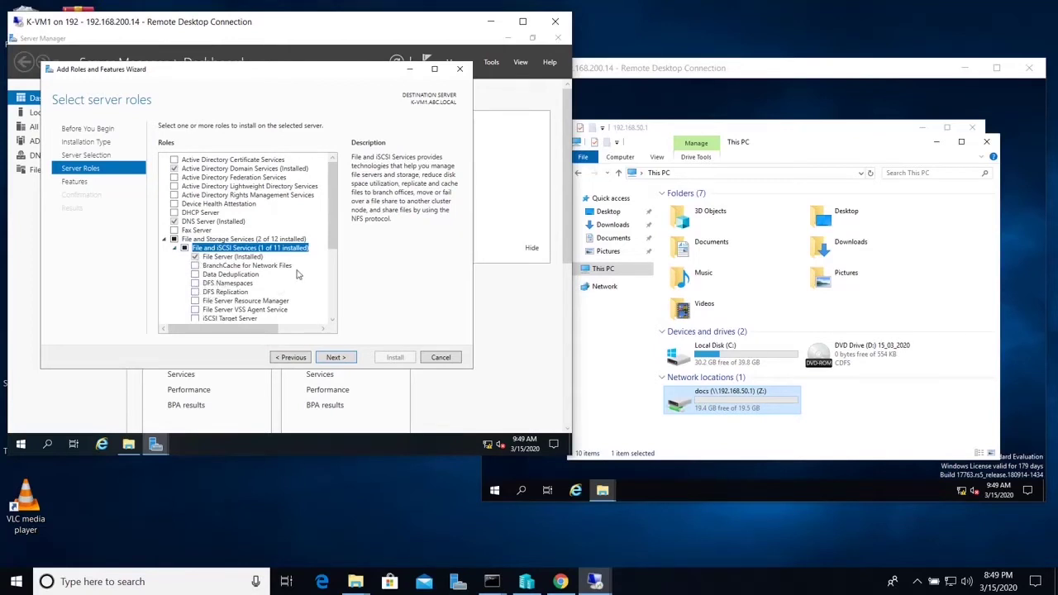
left_click(195, 301)
left_click(290, 314)
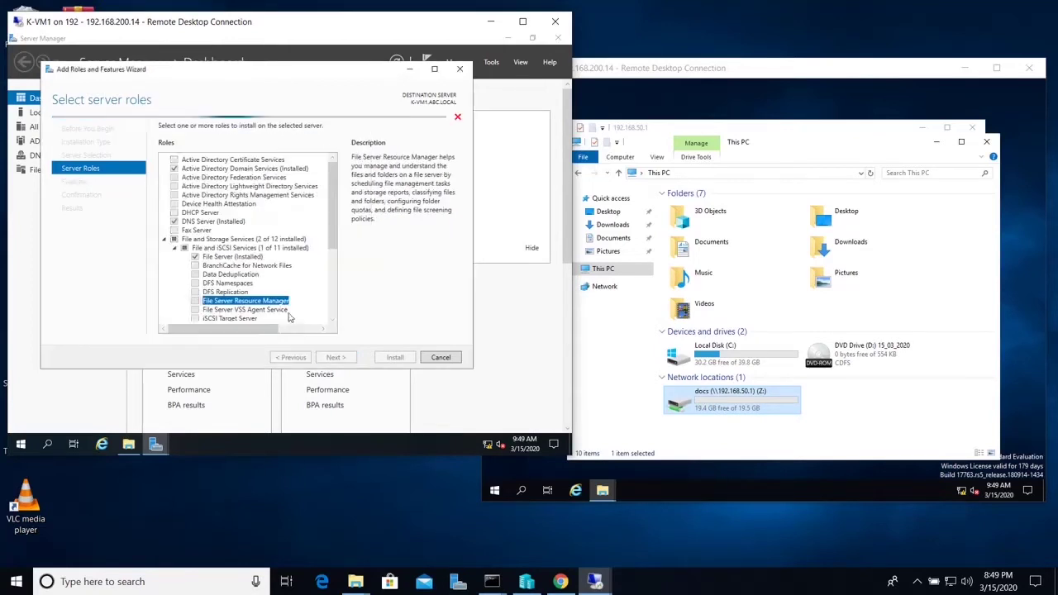
Install File Server Resource Manager with its administration tools on K-VM1, and close the wizard when the installation ends
left_click(333, 358)
left_click(334, 359)
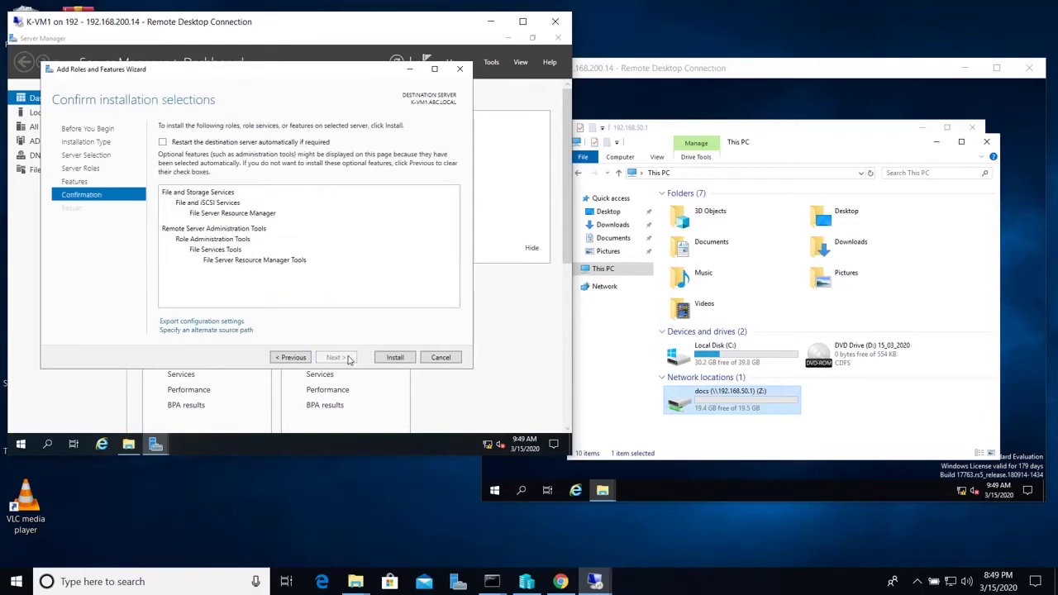
left_click(396, 360)
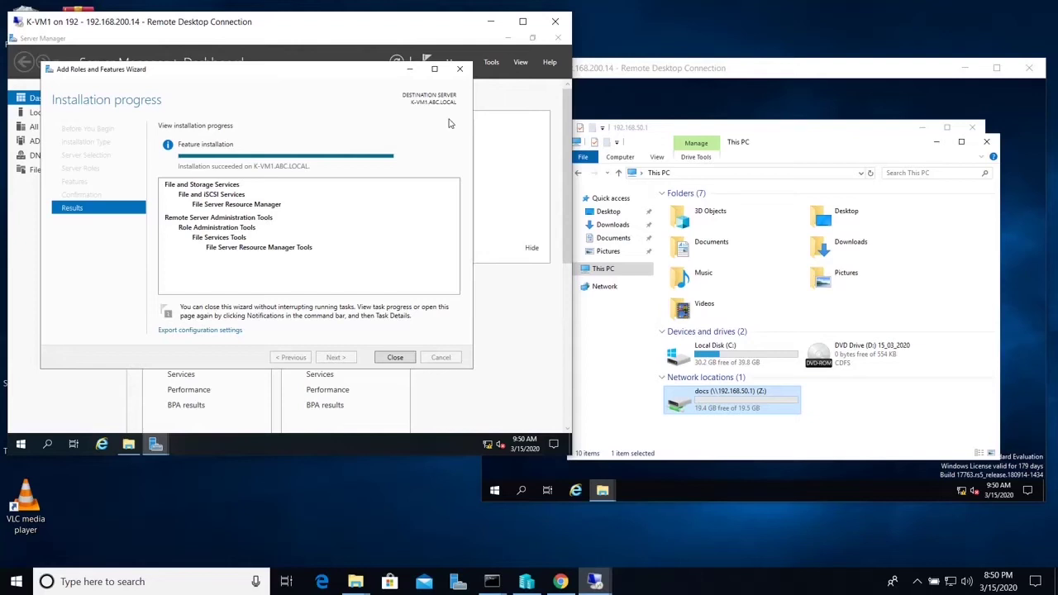
left_click(395, 357)
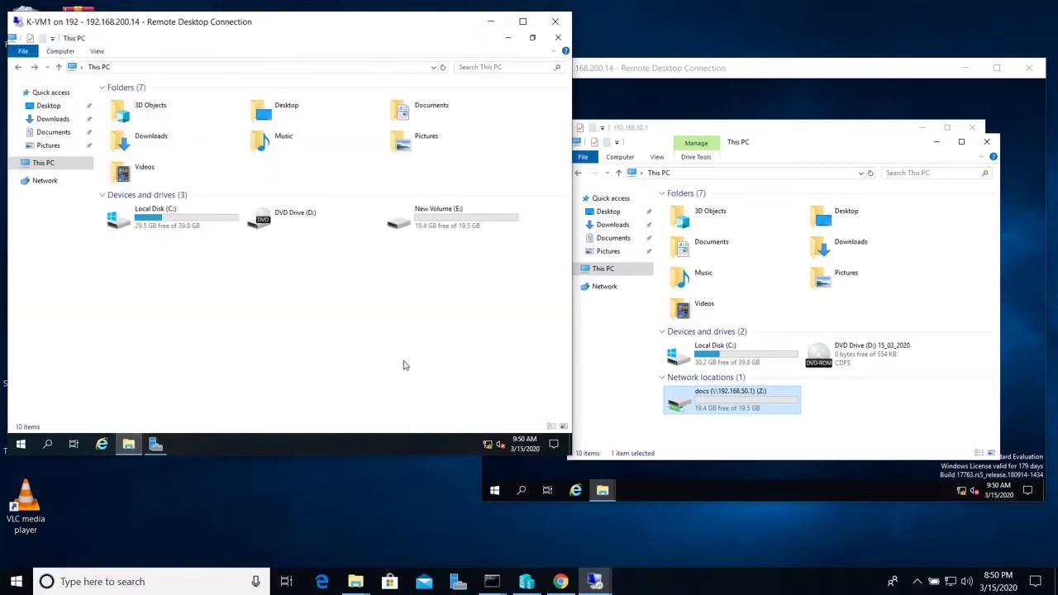
Return to Server Manager on K-VM1 and launch the File Server Resource Manager console
left_click(157, 445)
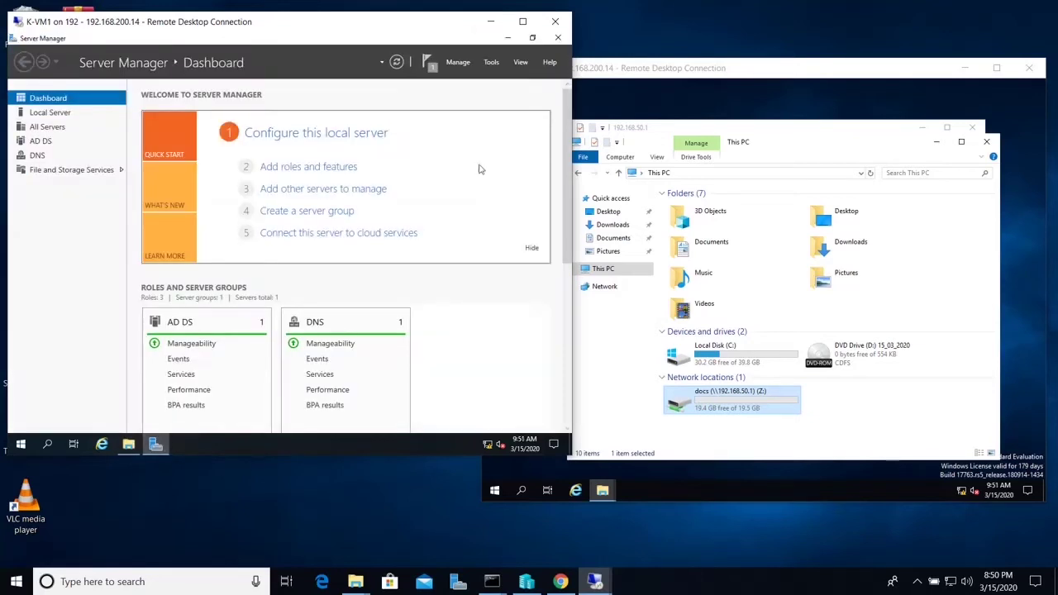
left_click(491, 63)
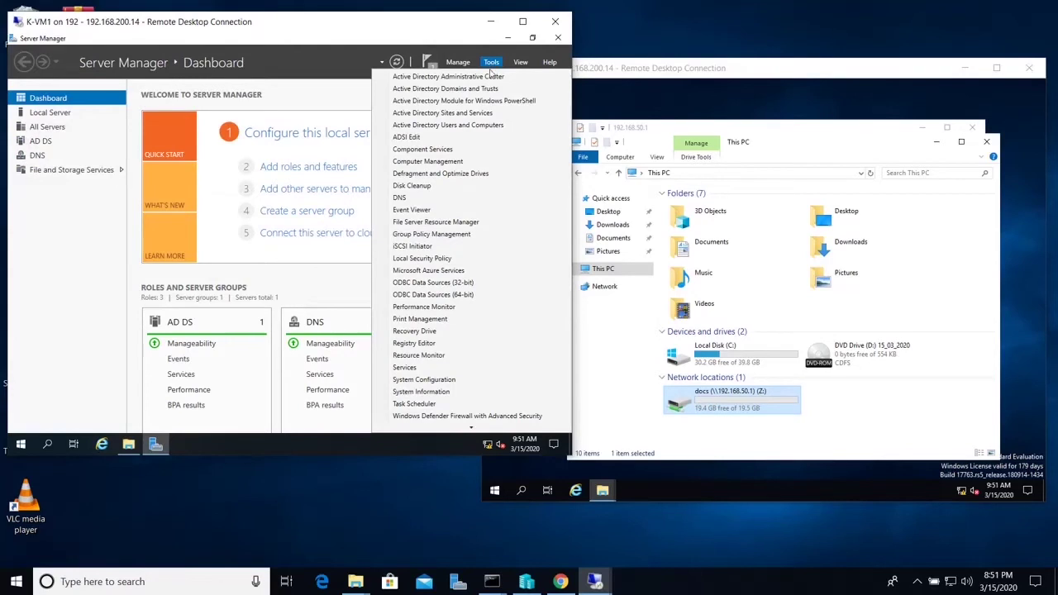
left_click(480, 222)
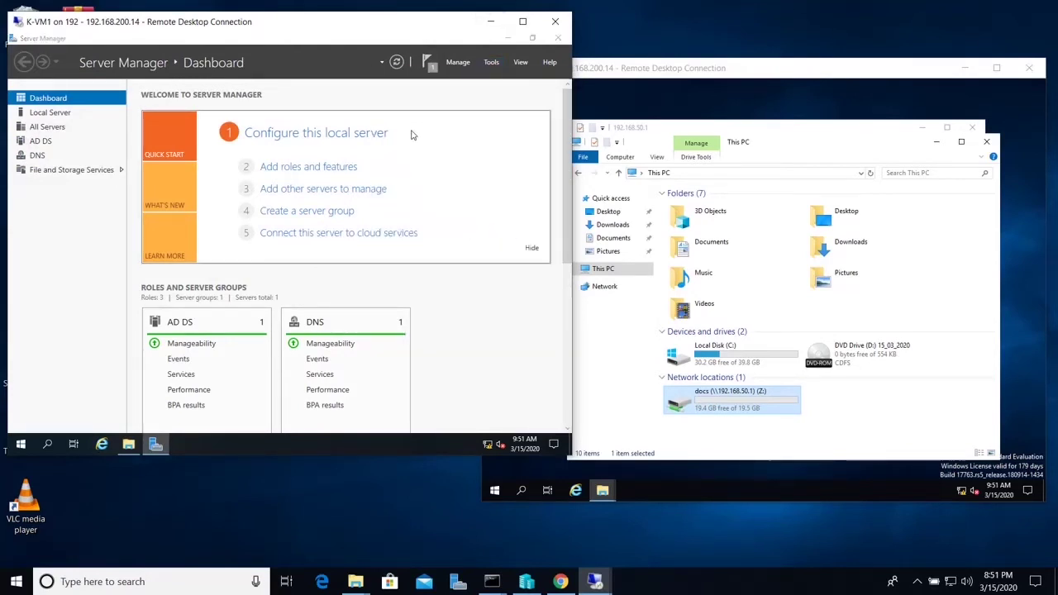
Expand Quota Management and examine the Quotas list and the available quota templates, including the 2 GB Limit template
left_click(53, 91)
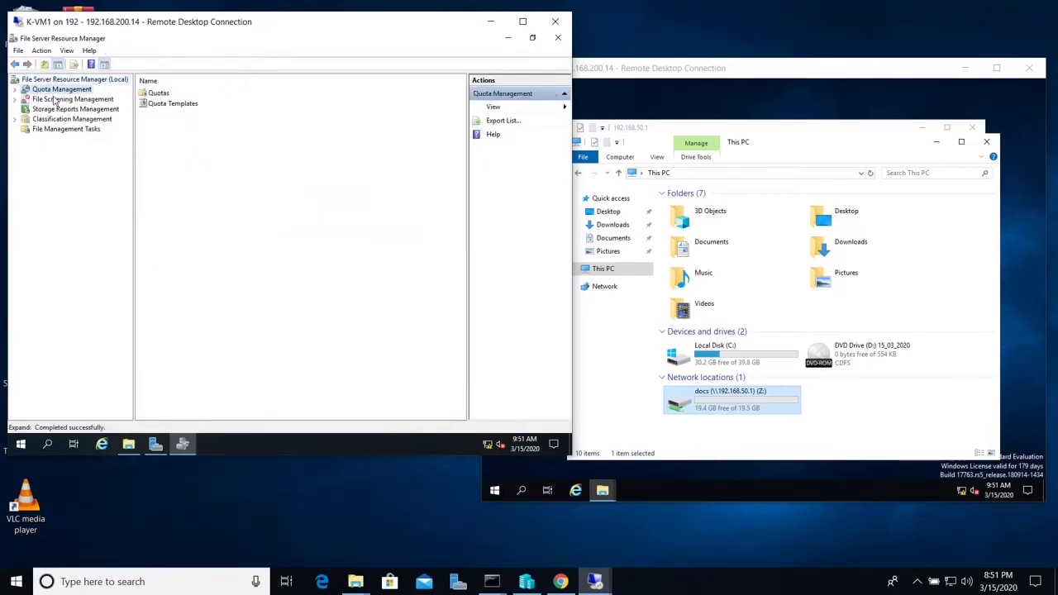
left_click(15, 90)
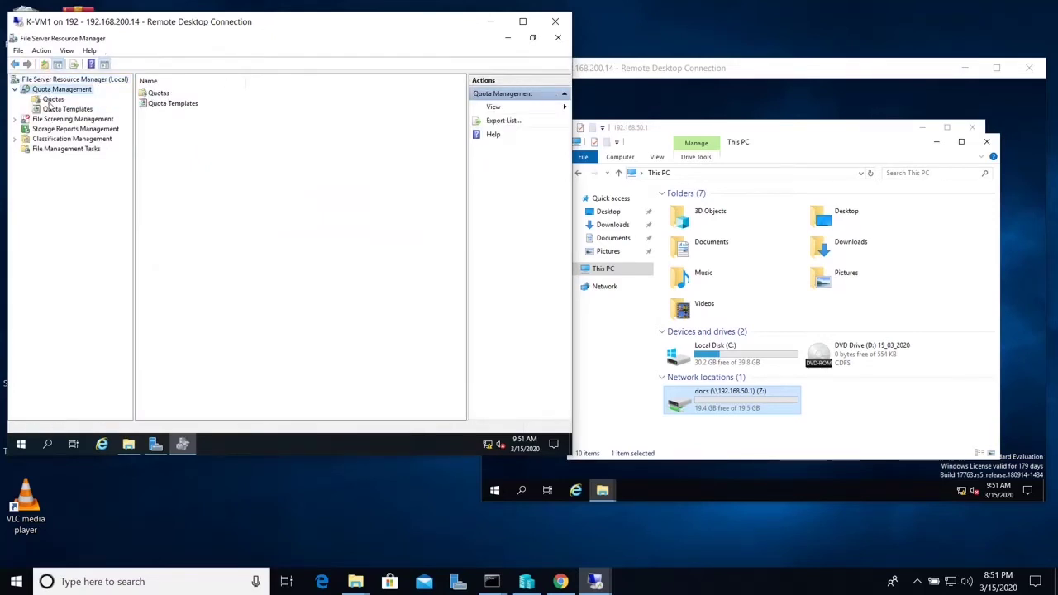
left_click(53, 100)
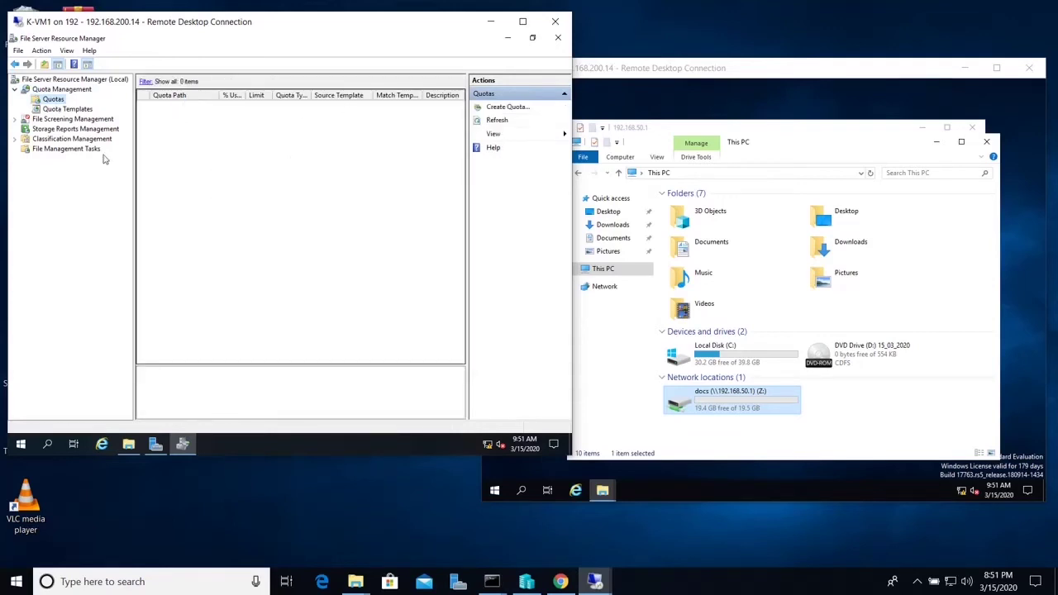
left_click(73, 111)
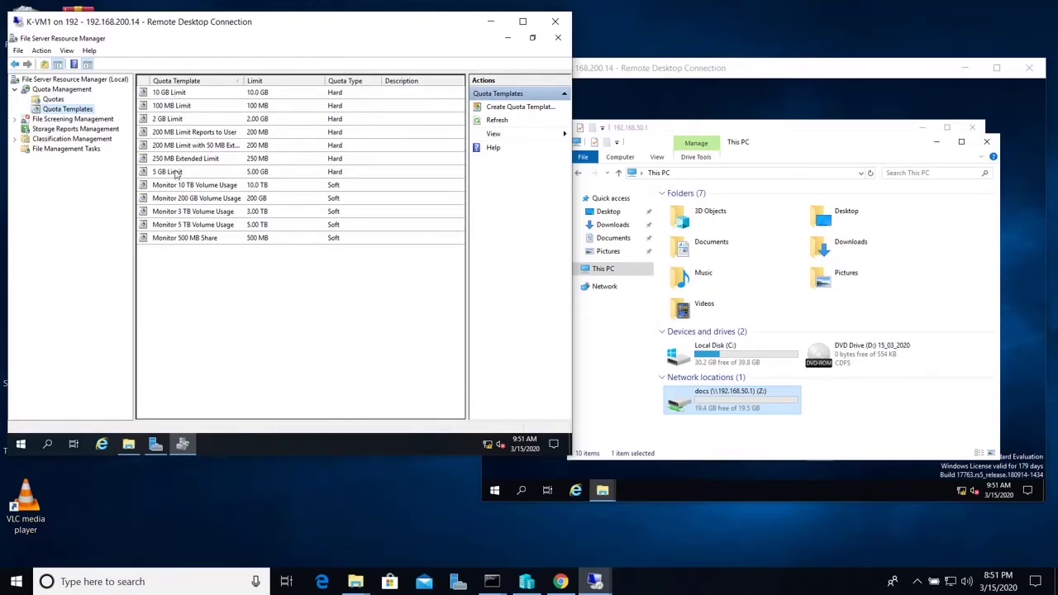
left_click(189, 120)
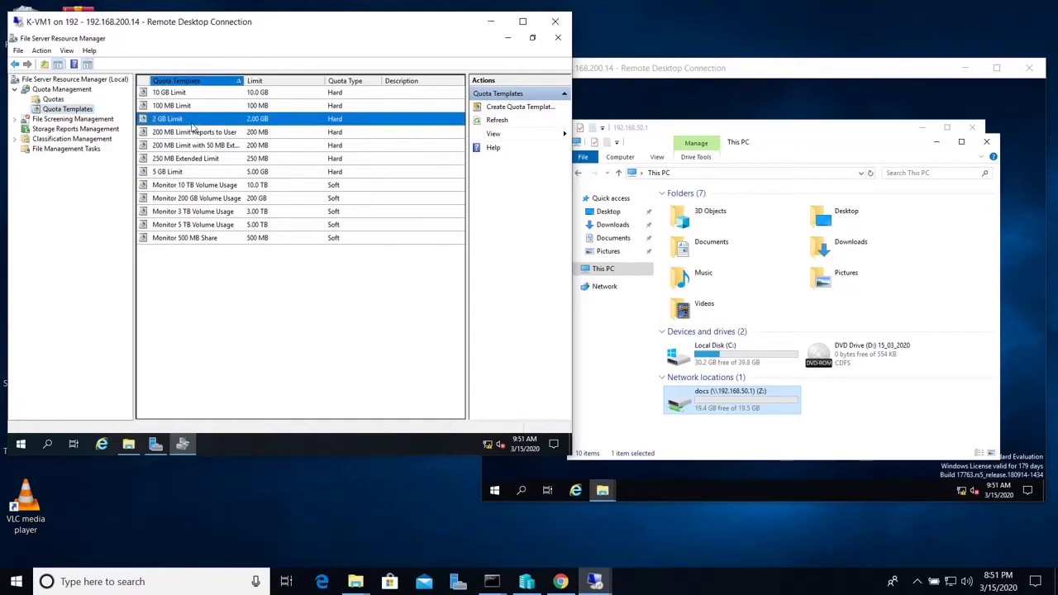
right_click(89, 113)
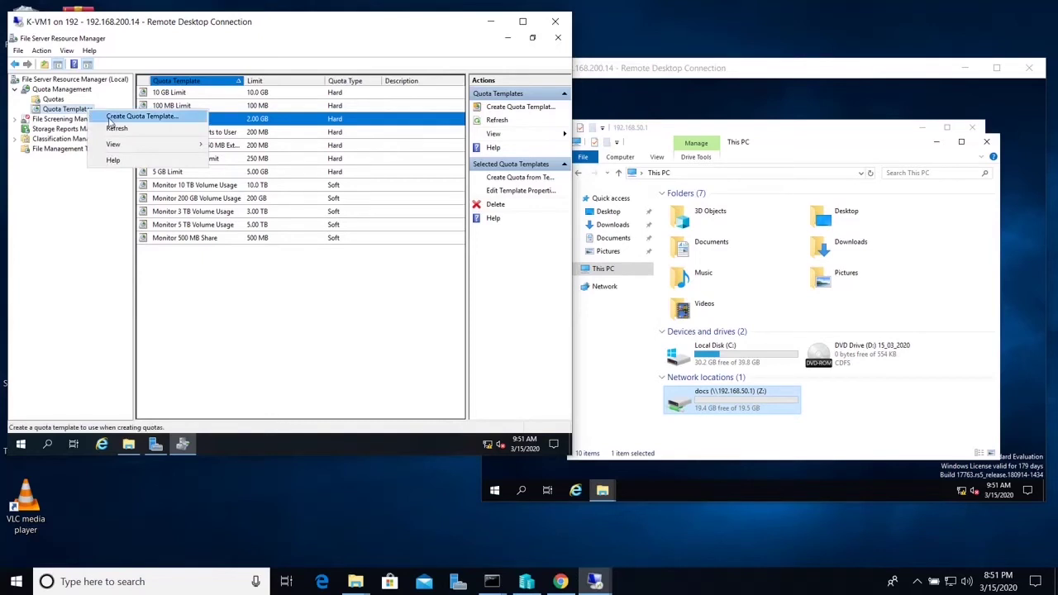
left_click(110, 120)
left_click(200, 140)
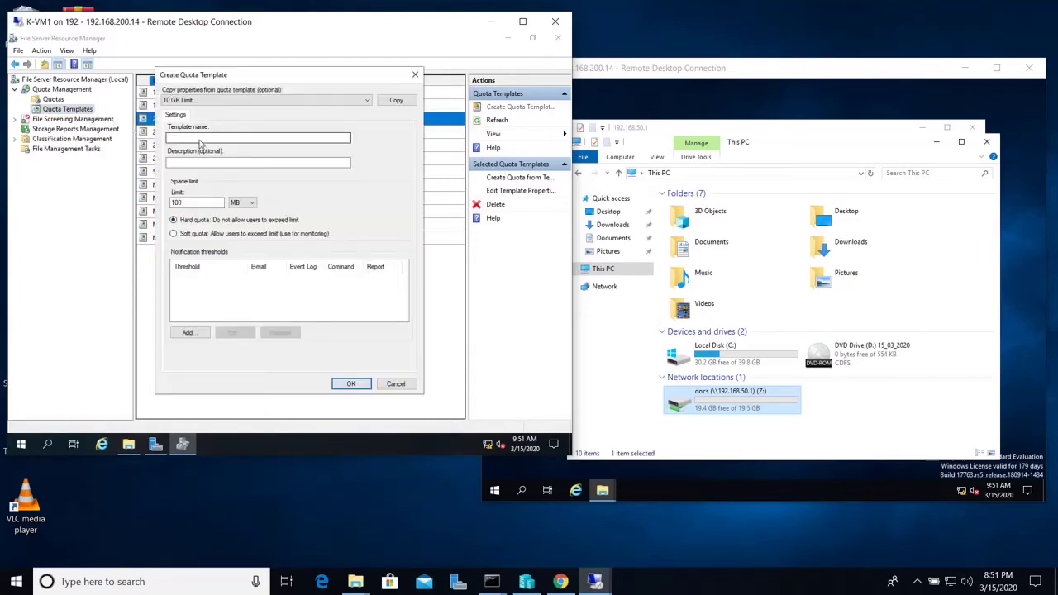
left_click(227, 104)
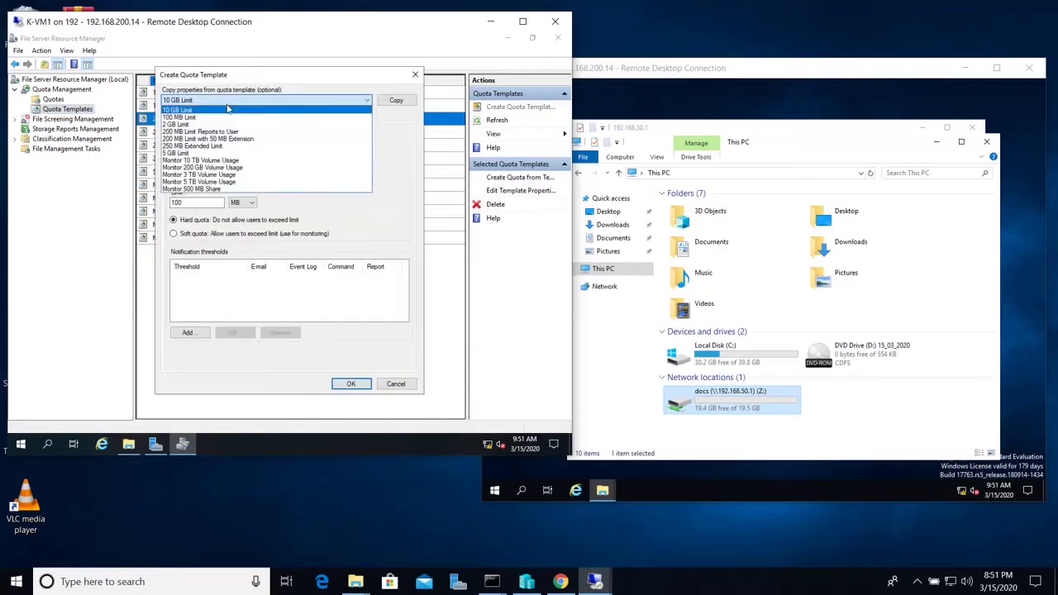
left_click(227, 109)
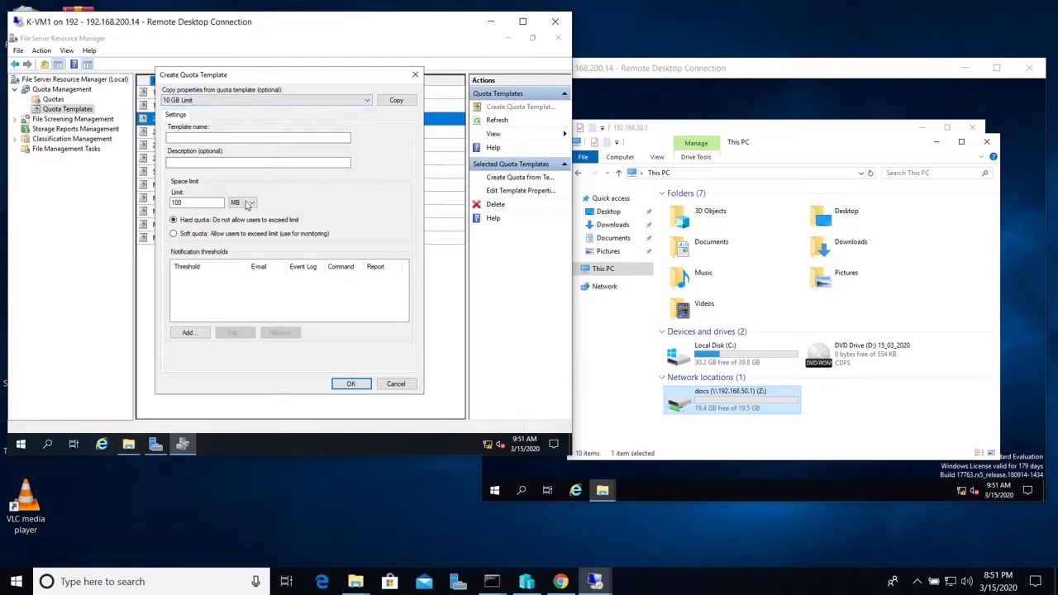
double_click(199, 205)
left_click(396, 384)
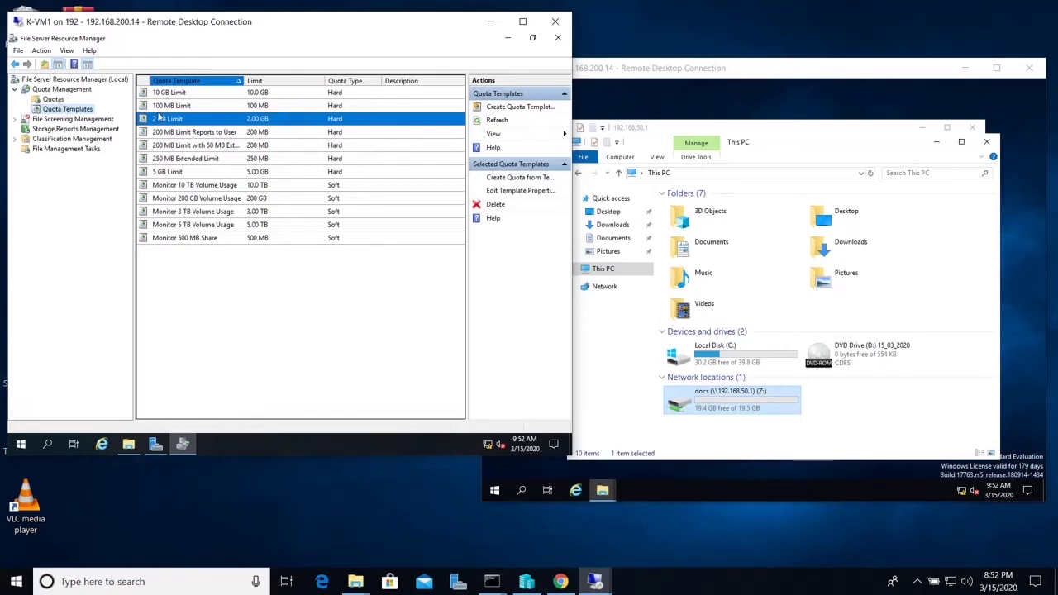
Start a new quota under Quotas and set its path to the docs folder on New Volume (E:)
left_click(53, 100)
right_click(61, 100)
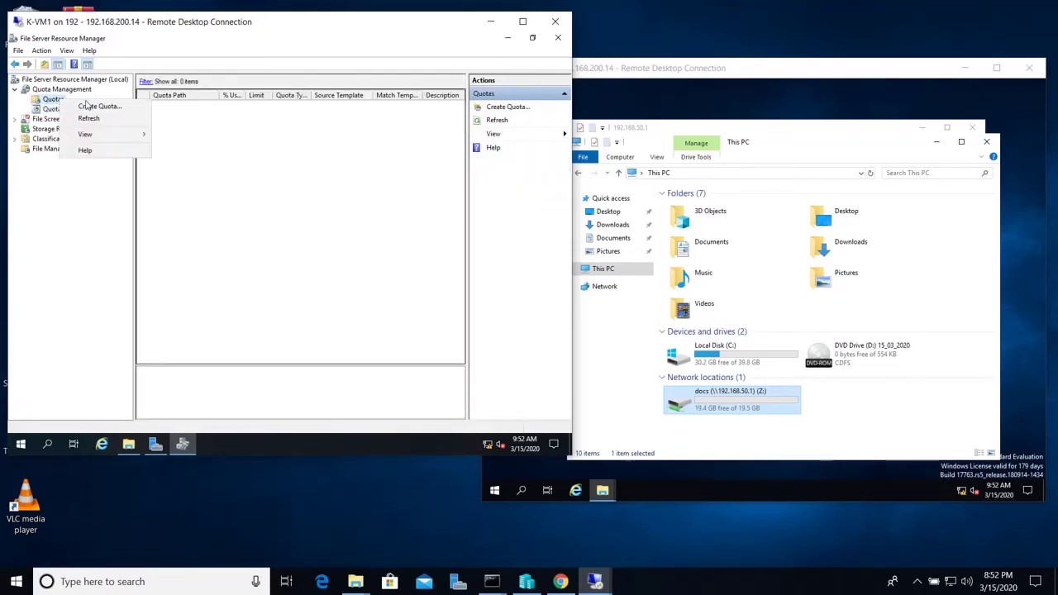
left_click(91, 106)
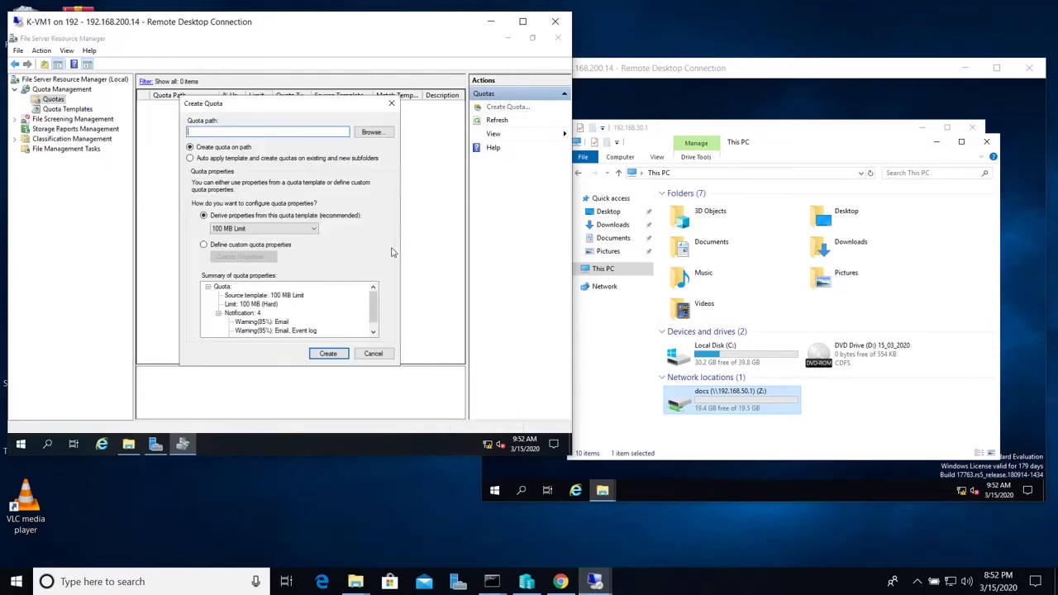
left_click(383, 135)
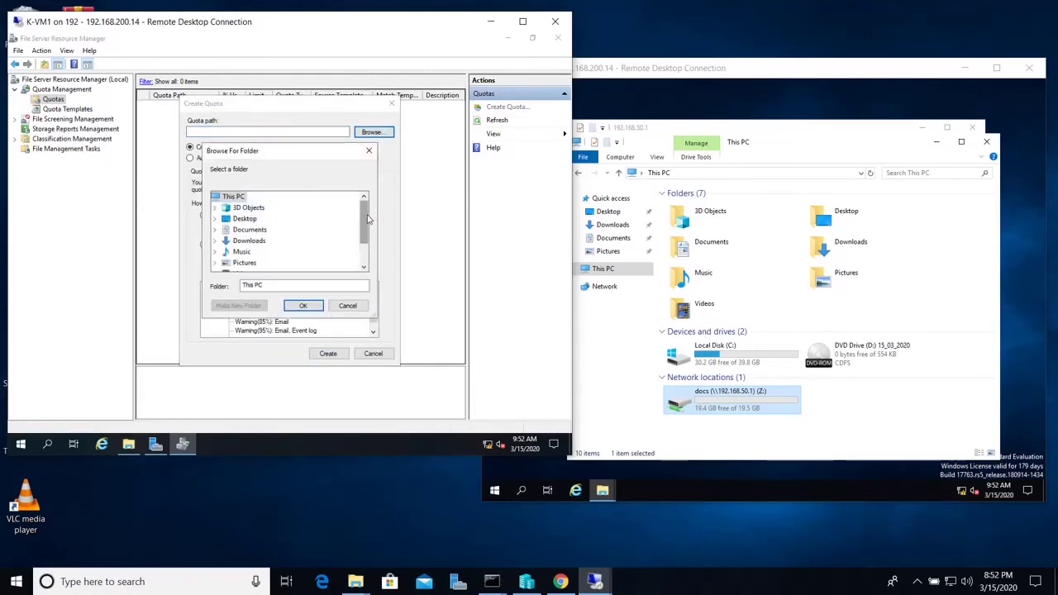
scroll(368, 219, "down", 1)
left_click(263, 263)
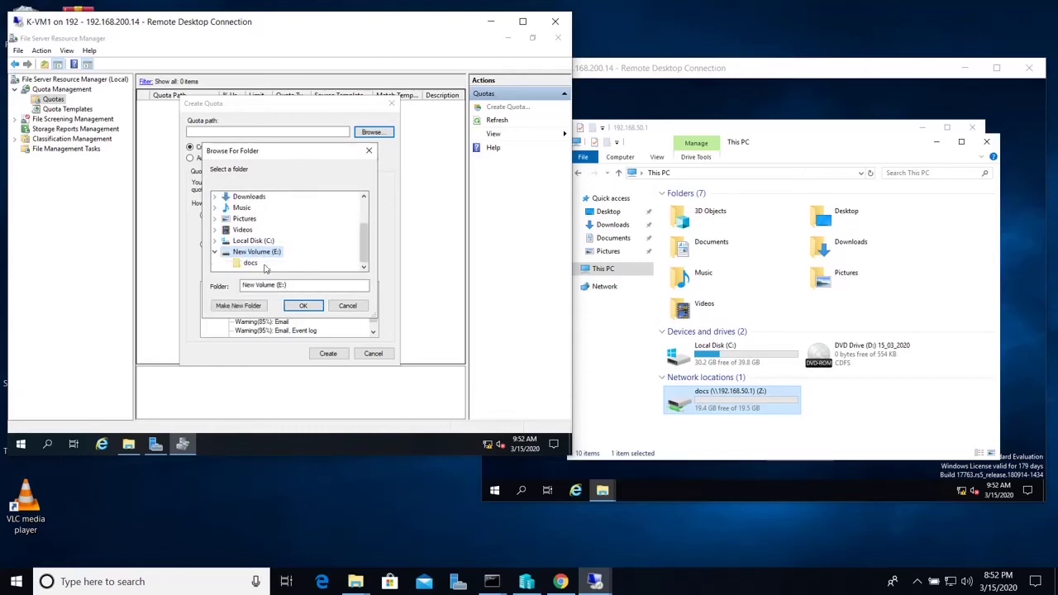
left_click(263, 264)
left_click(304, 306)
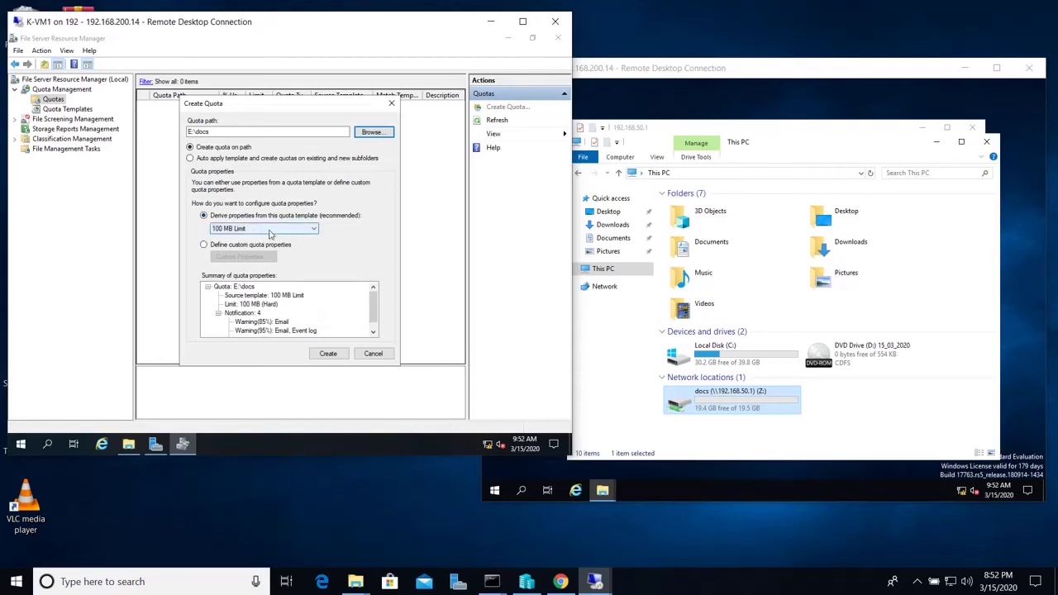
Derive the E:\docs quota's properties from the 2 GB Limit template and create the quota
left_click(271, 230)
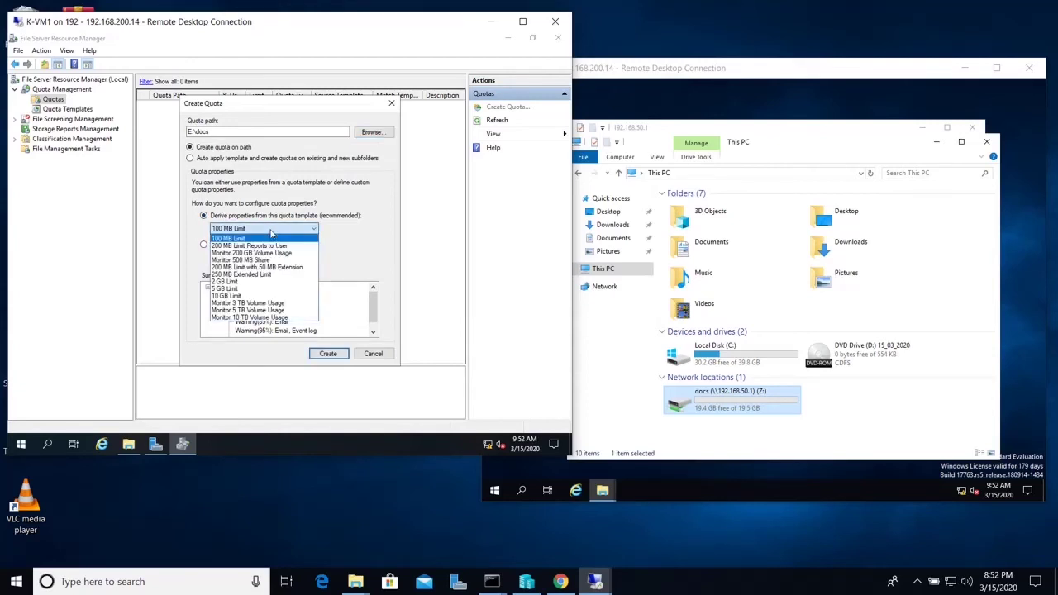
left_click(285, 282)
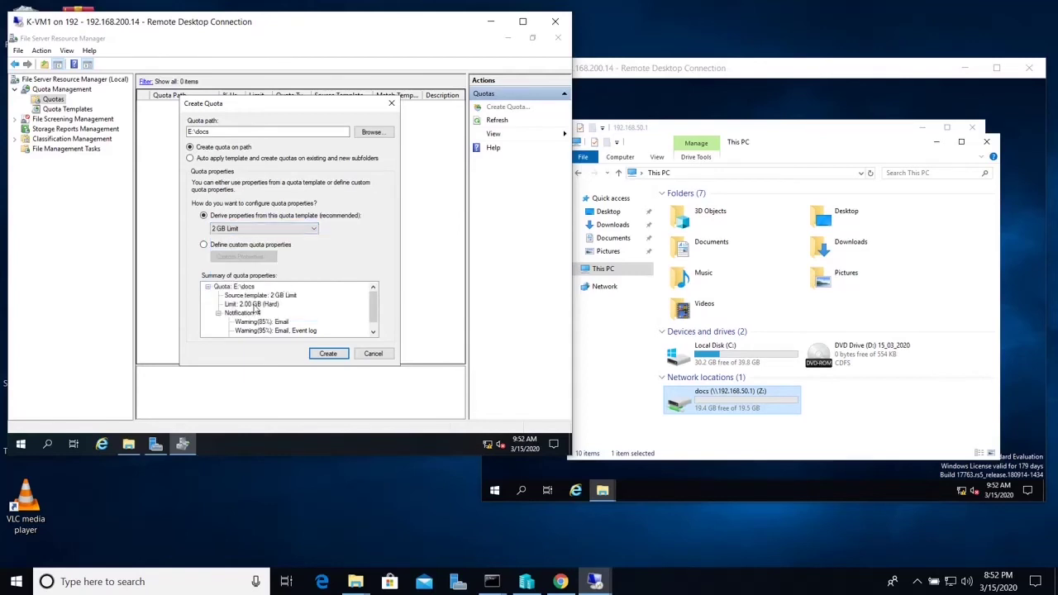
left_click(259, 305)
left_click(328, 354)
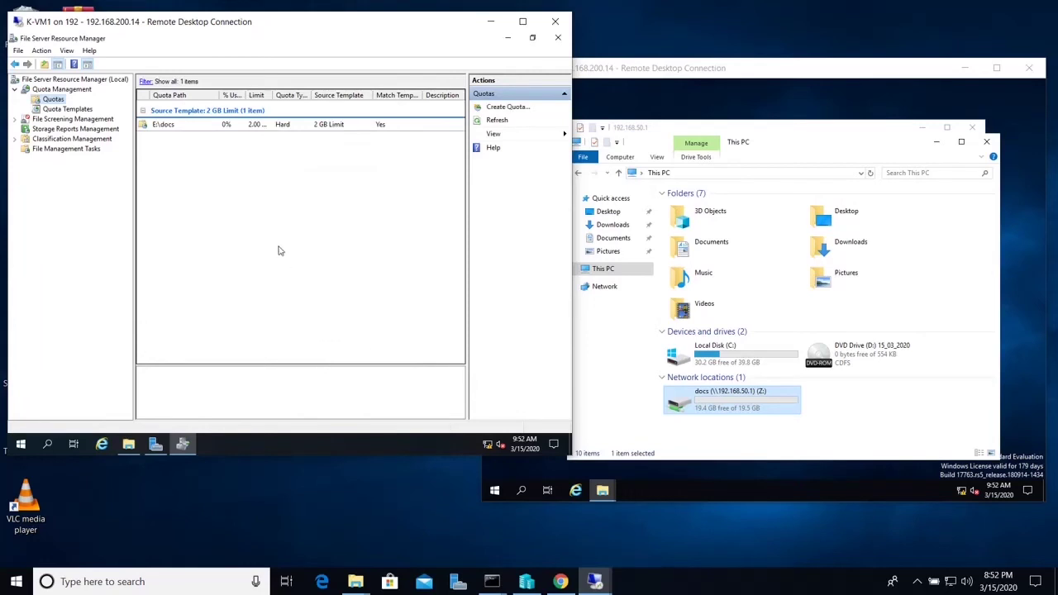
Check the E:\docs quota details, and refresh This PC on K-VM2 to check the mapped Z: drive's capacity
left_click(219, 126)
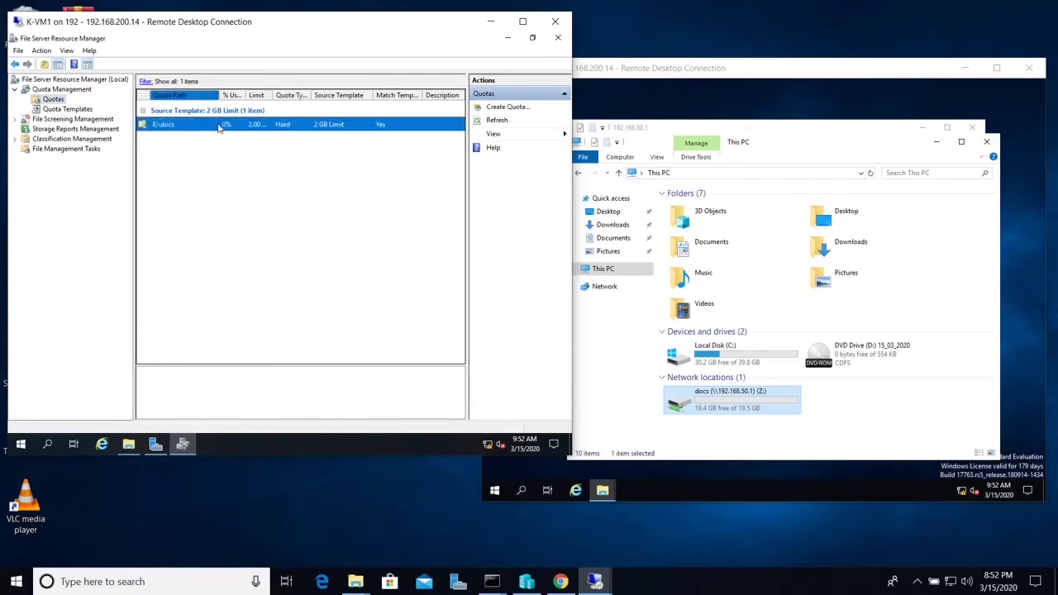
right_click(846, 427)
left_click(866, 358)
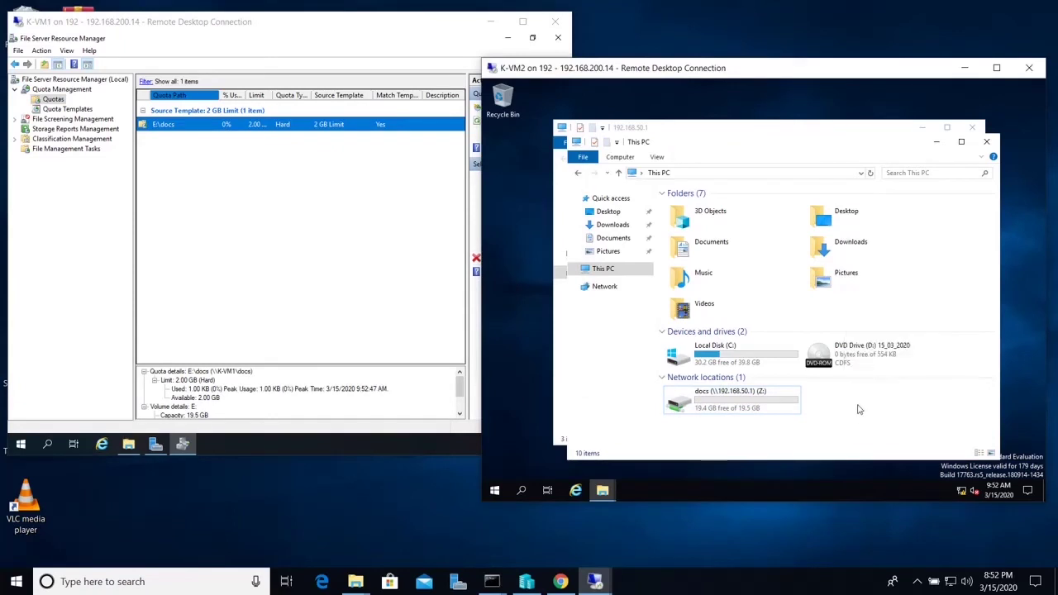
left_click(750, 415)
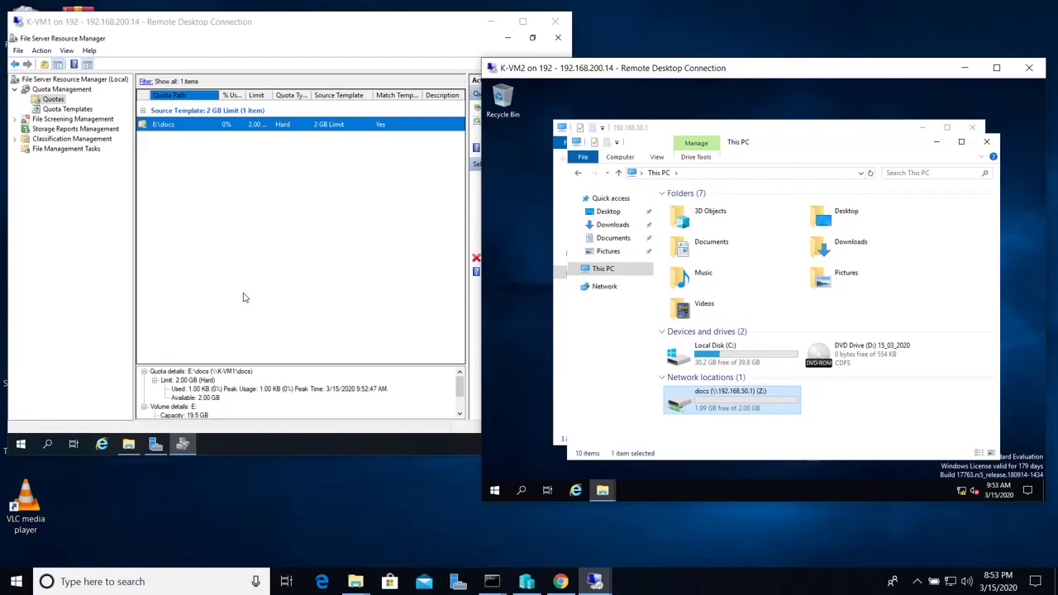
Open the mapped docs drive on K-VM2, and show the File Screen Templates under File Screening Management on K-VM1
left_click(91, 121)
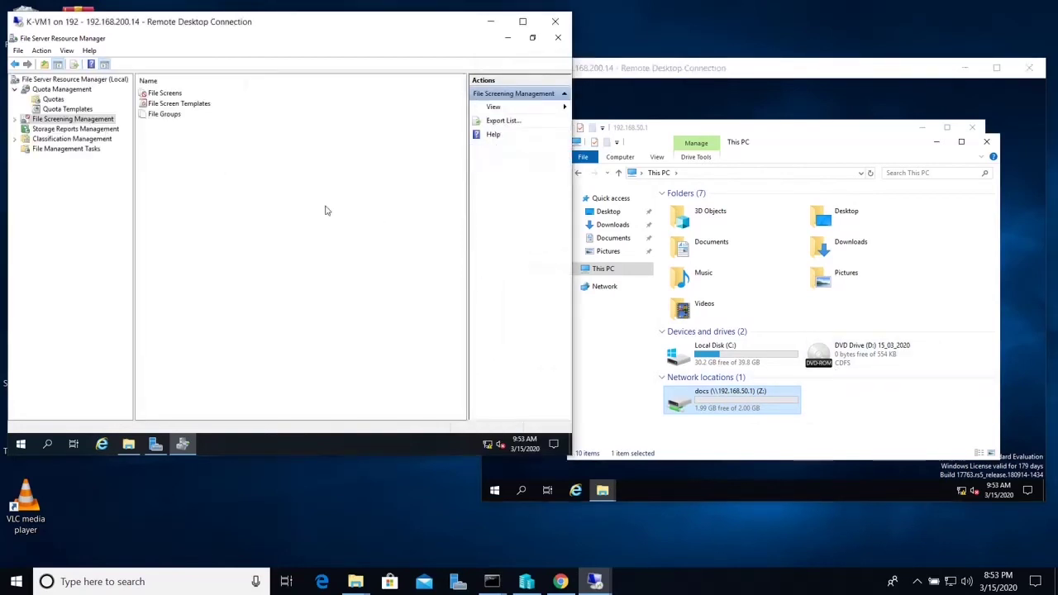
double_click(776, 412)
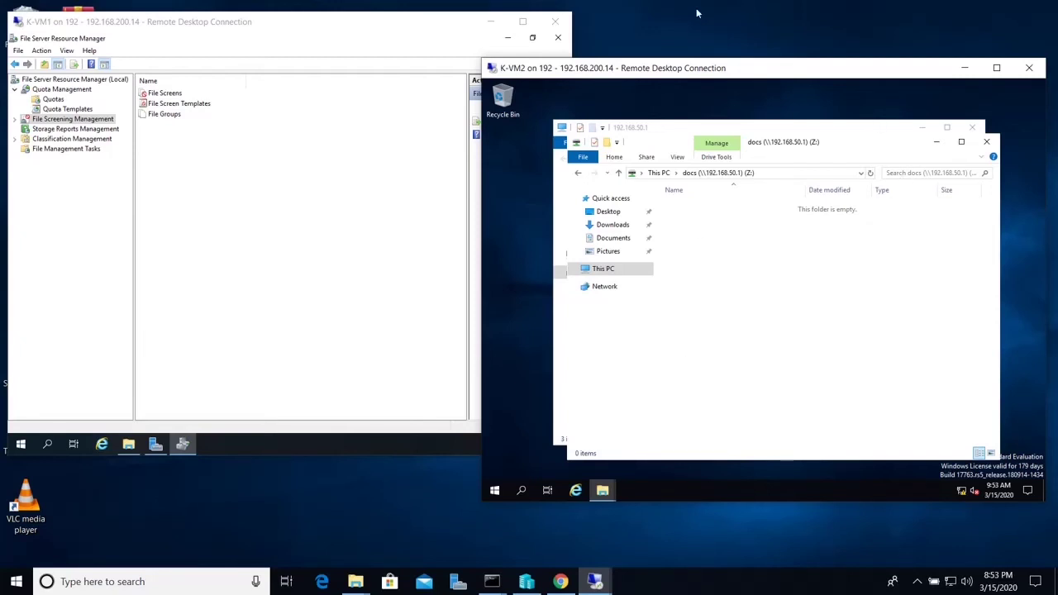
left_click(12, 123)
left_click(15, 120)
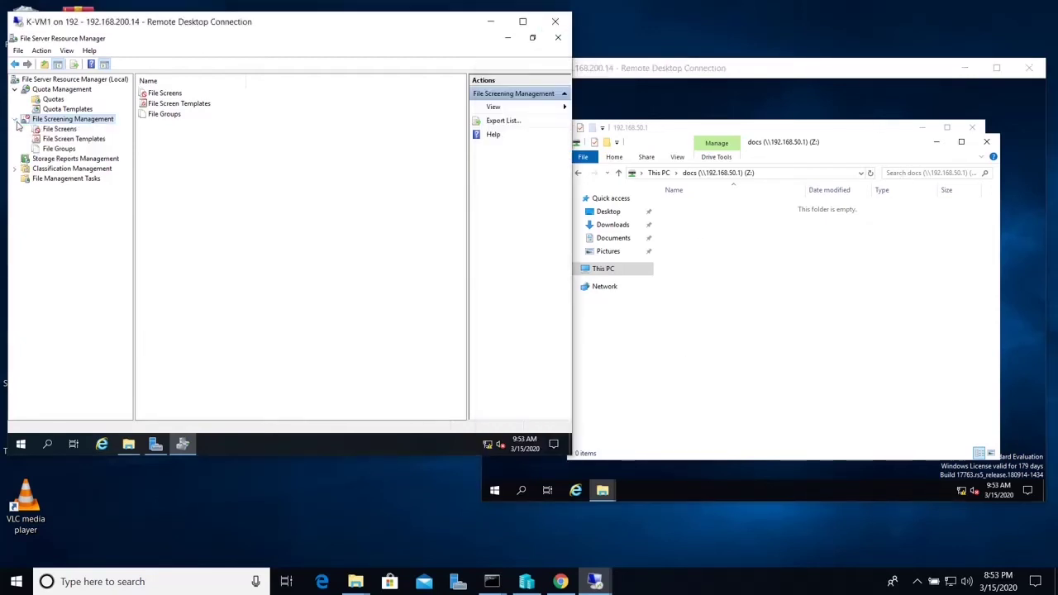
left_click(82, 141)
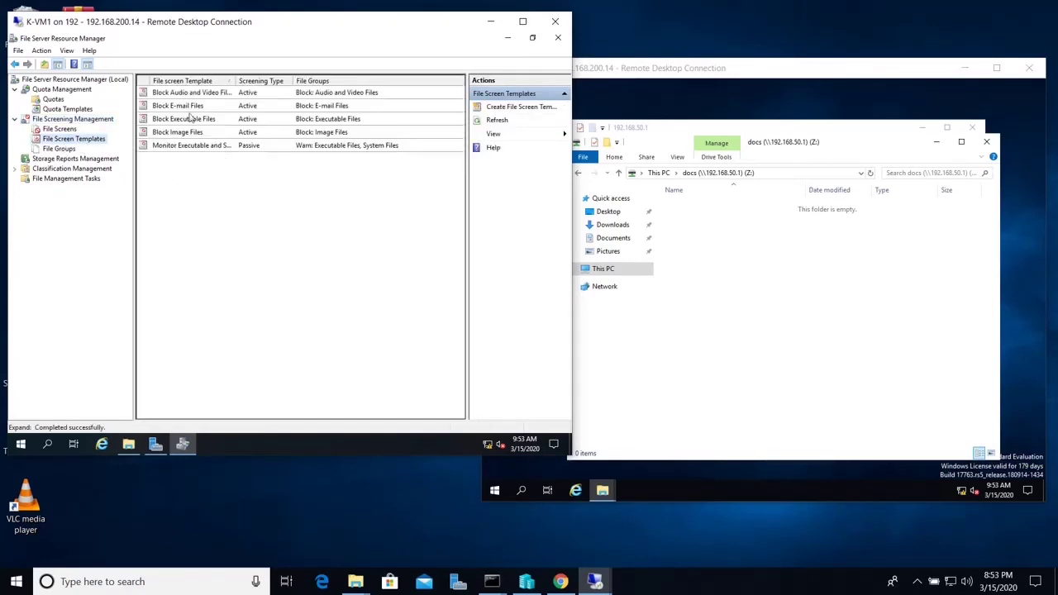
Widen the template name column and look through the audio and video, e-mail and executable file blocking templates
double_click(236, 80)
left_click(226, 93)
left_click(213, 106)
left_click(213, 119)
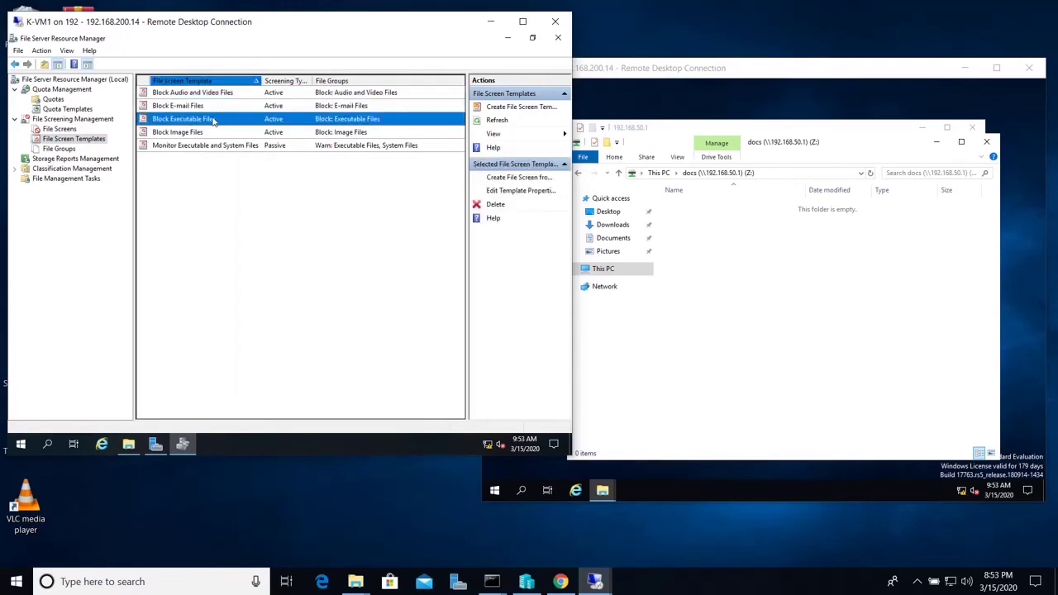
Open the Block Image Files template's properties and show the Image Files group definition
left_click(217, 134)
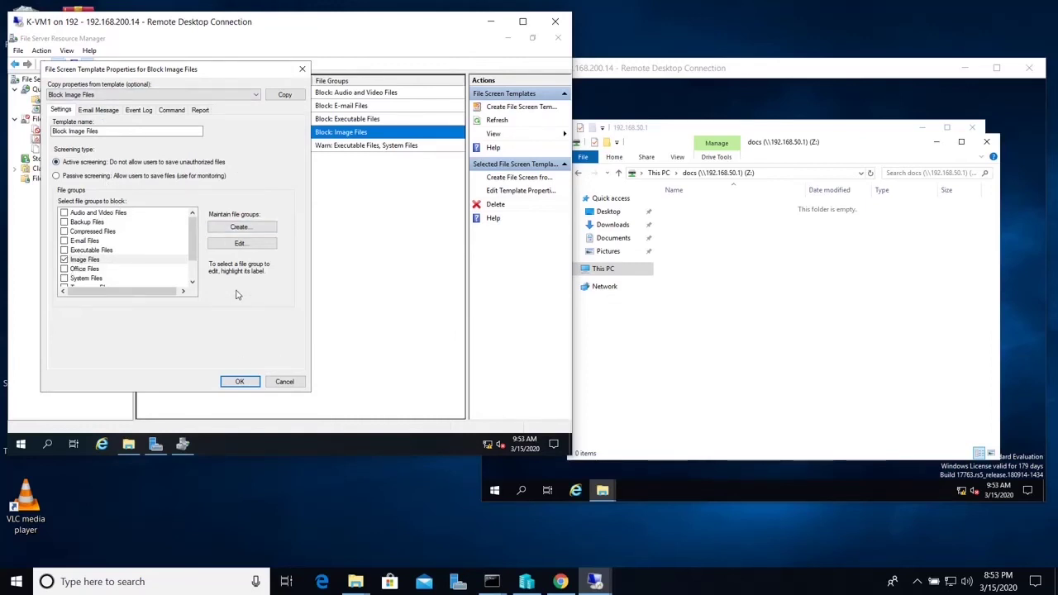
left_click(239, 244)
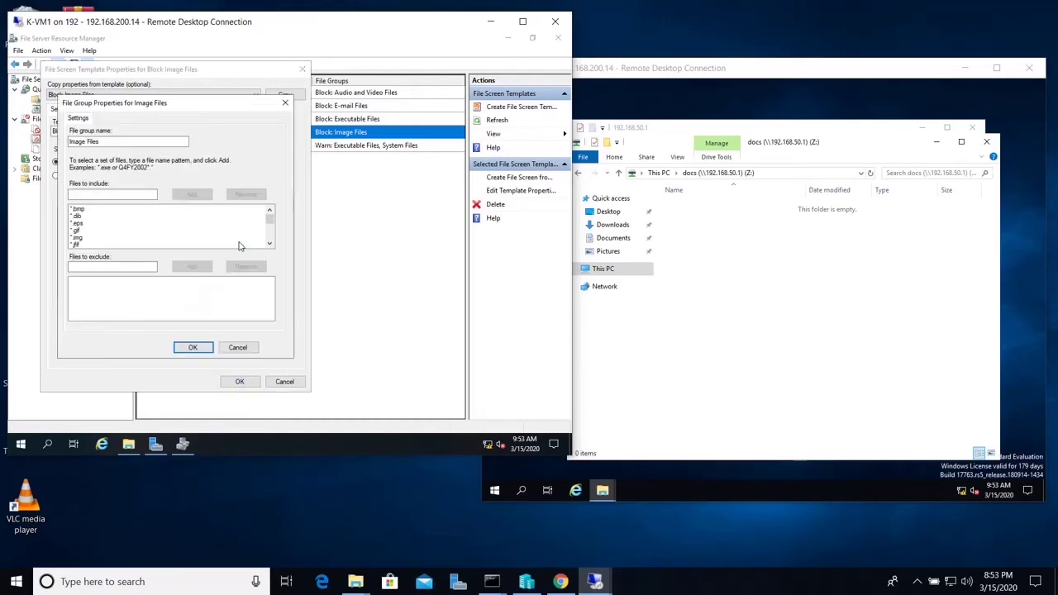
left_click(79, 225)
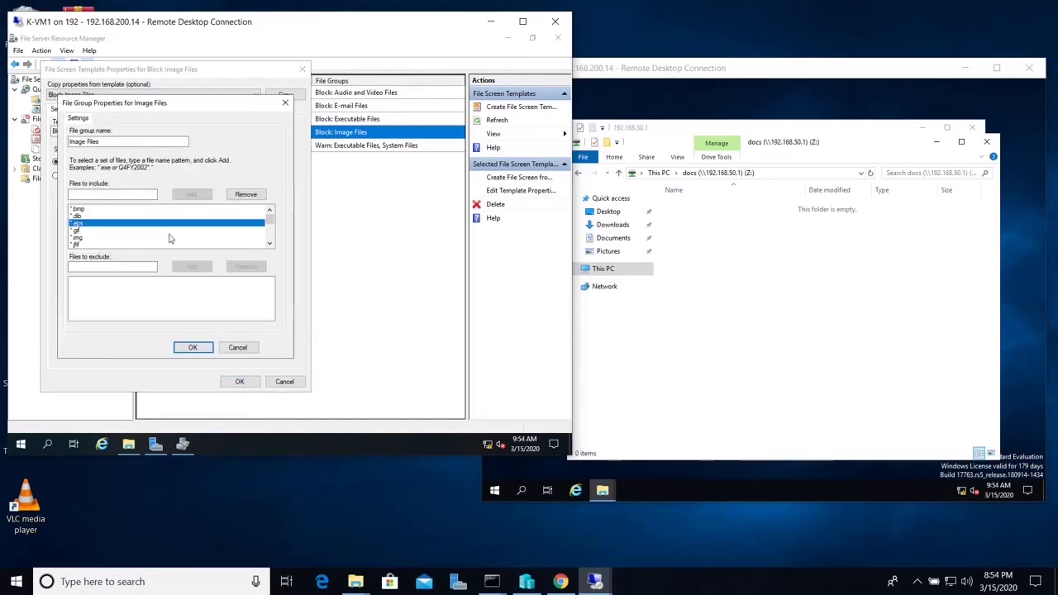
Look through the Image Files group's included file patterns, including *.jpeg, and close the group and template properties without changes
left_click(269, 244)
left_click(270, 244)
left_click(270, 244)
left_click(269, 244)
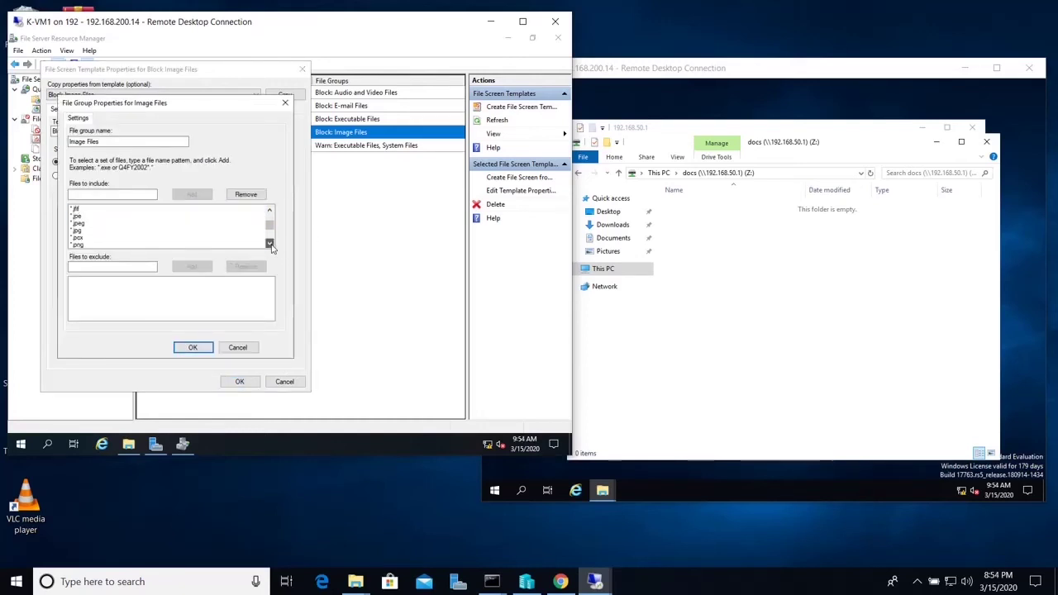
left_click(270, 244)
left_click(270, 244)
left_click(269, 244)
left_click(106, 213)
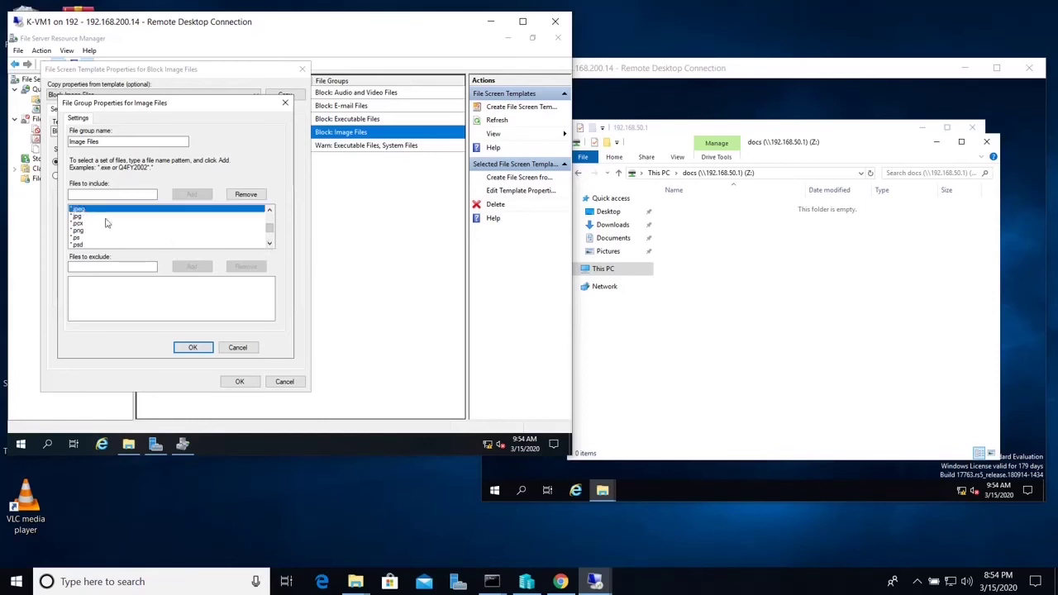
left_click(269, 243)
left_click(270, 244)
left_click(269, 244)
left_click(270, 244)
left_click(269, 244)
left_click_drag(269, 242, 269, 226)
scroll(268, 227, "up", 2)
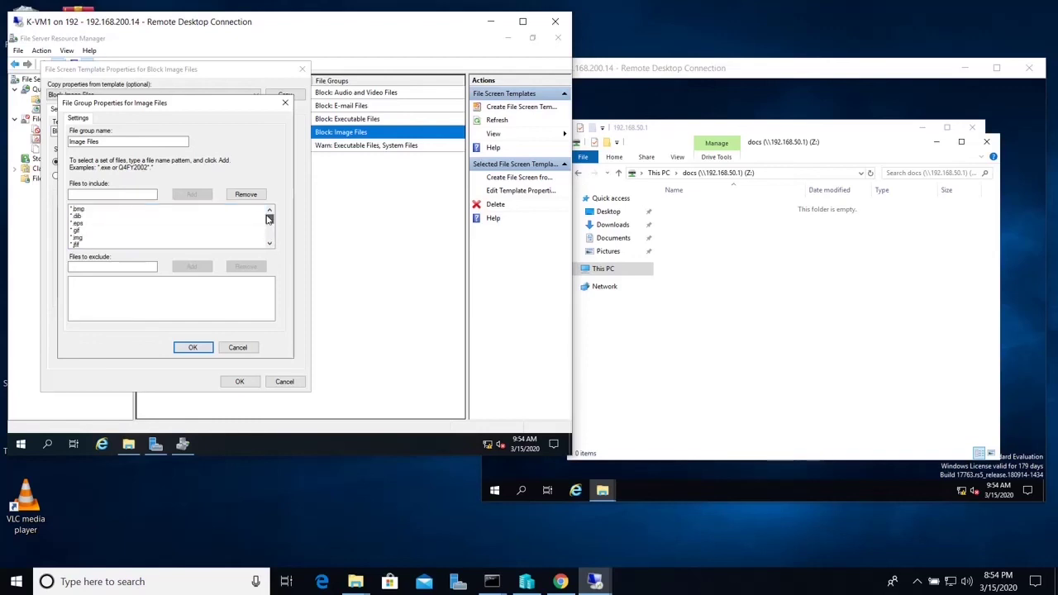
scroll(268, 227, "down", 2)
scroll(269, 226, "up", 1)
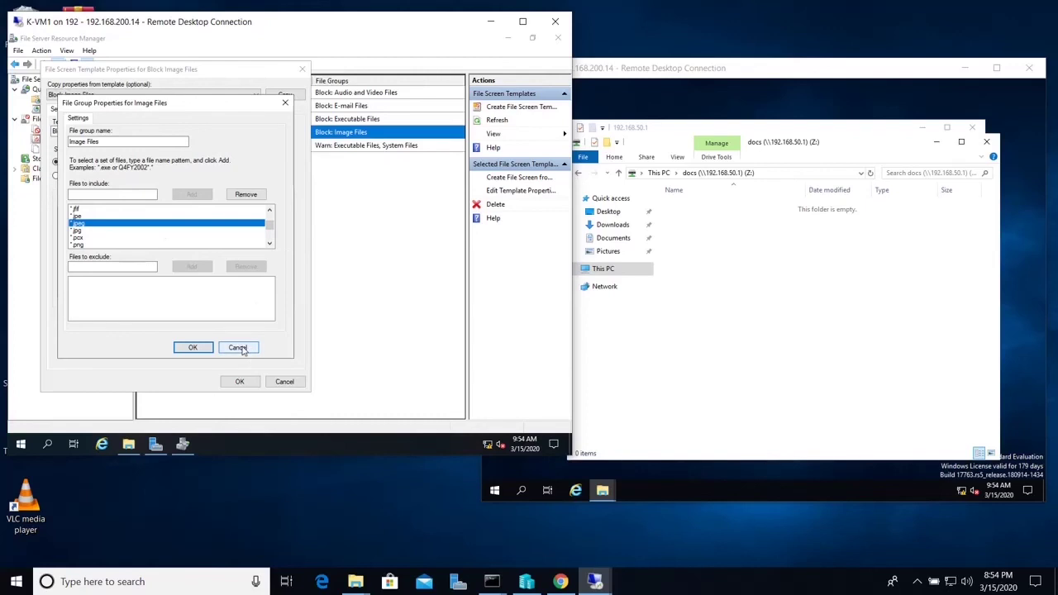
left_click(238, 348)
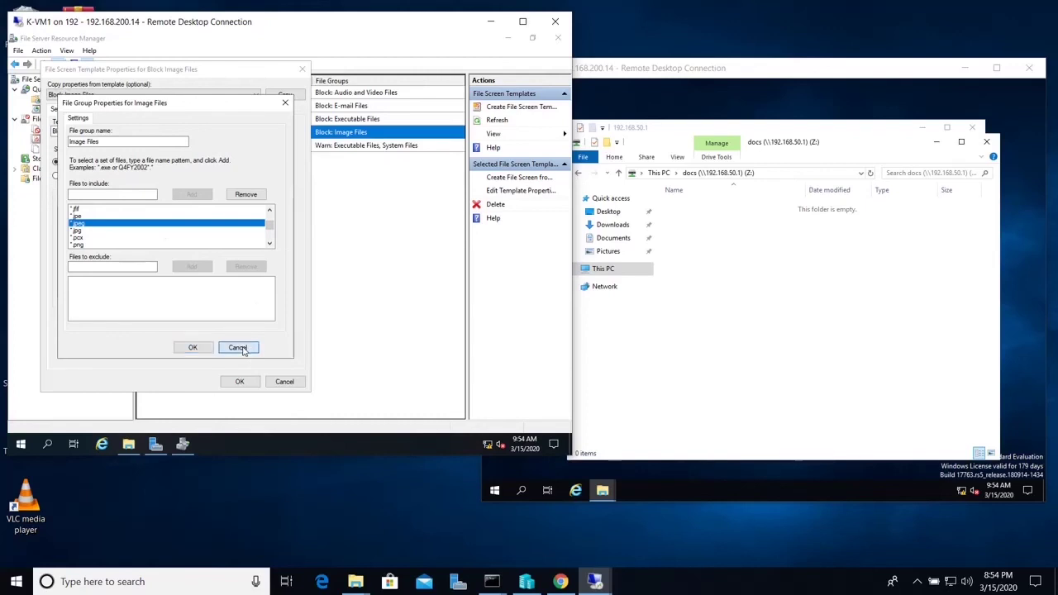
left_click(286, 382)
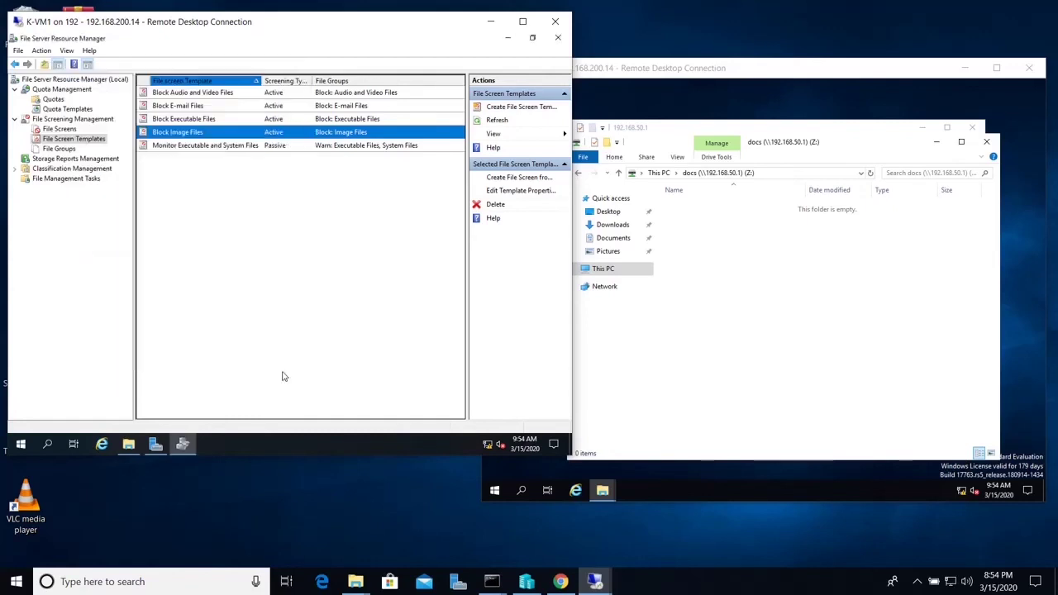
Start a new file screen under File Screening Management with the docs folder on New Volume (E:) as its path
left_click(66, 130)
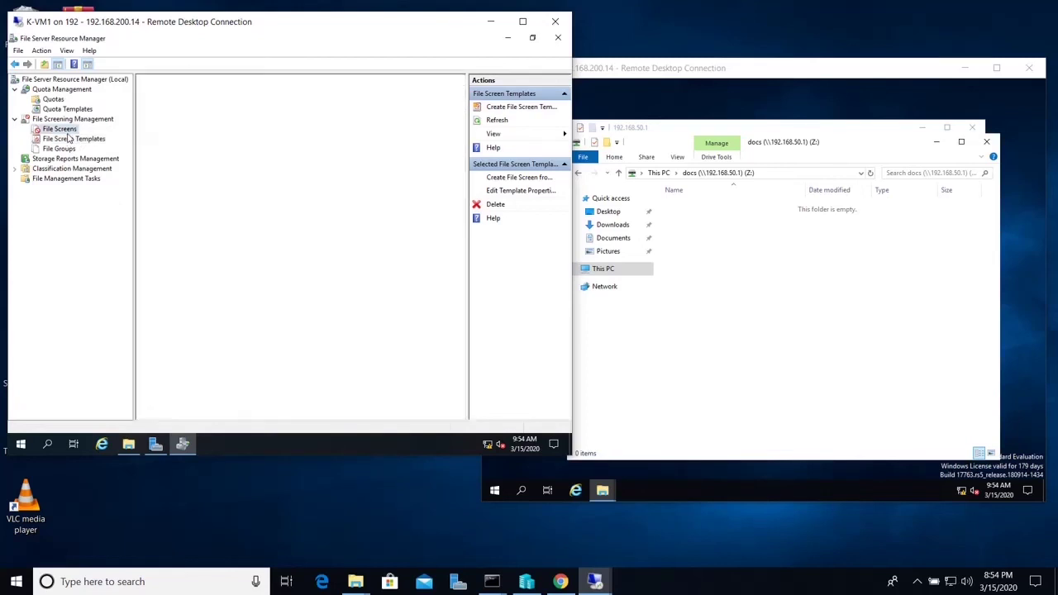
right_click(83, 133)
left_click(99, 141)
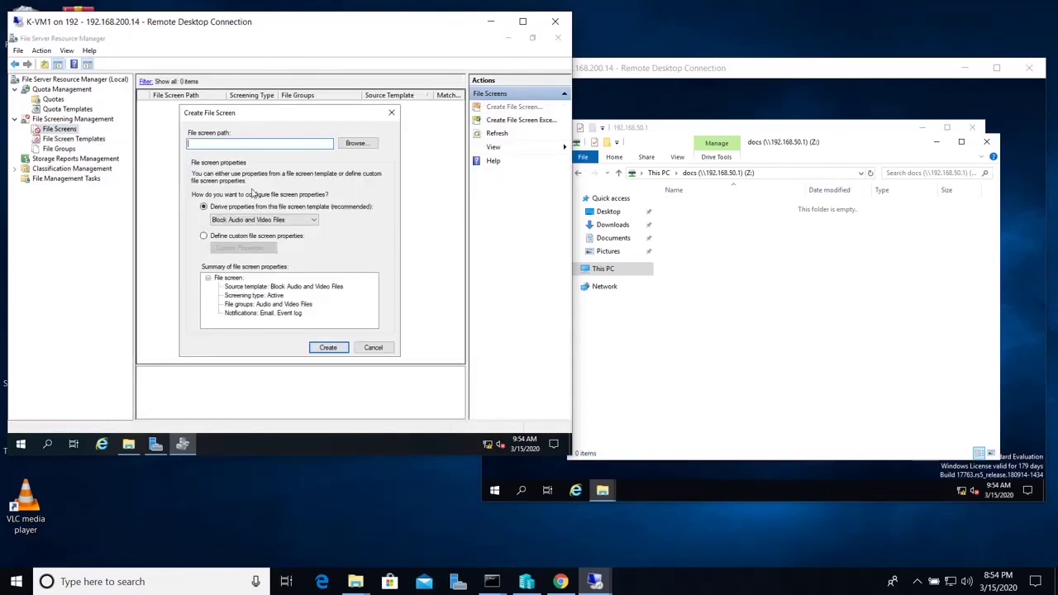
left_click(357, 143)
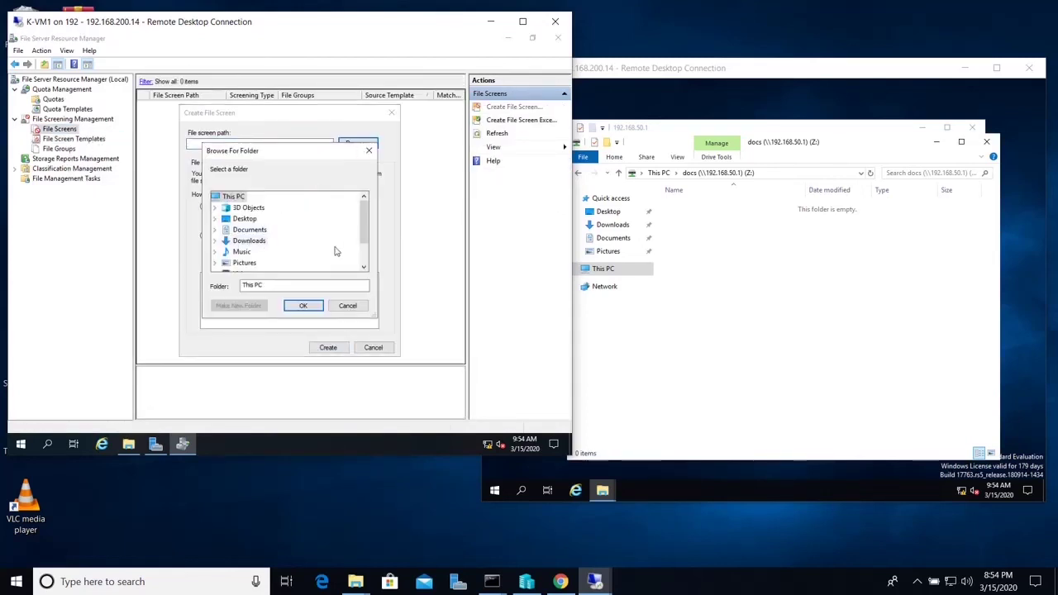
scroll(366, 262, "down", 1)
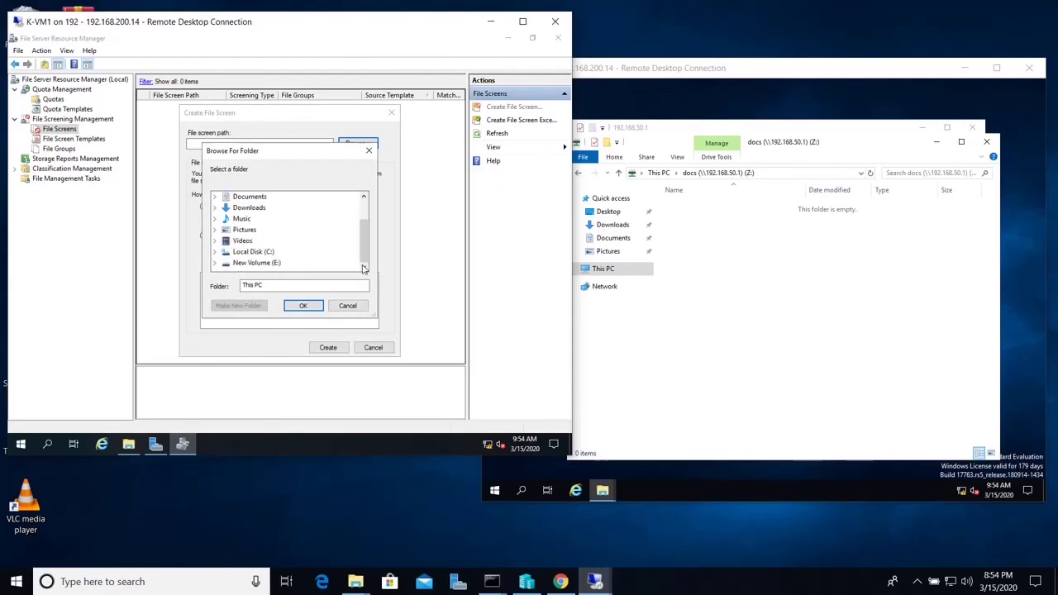
left_click(265, 262)
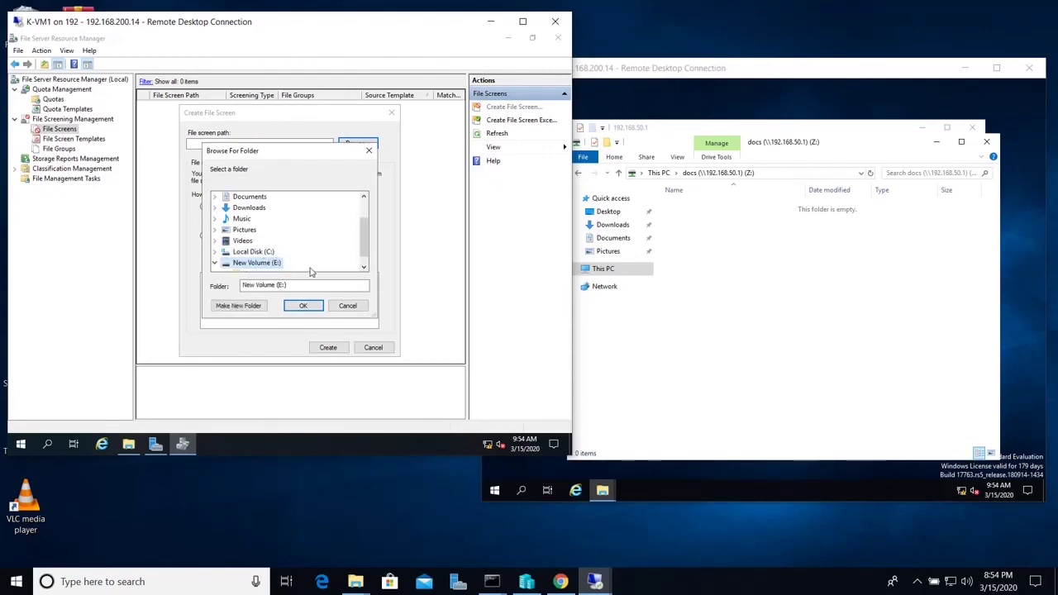
left_click(364, 267)
left_click(251, 263)
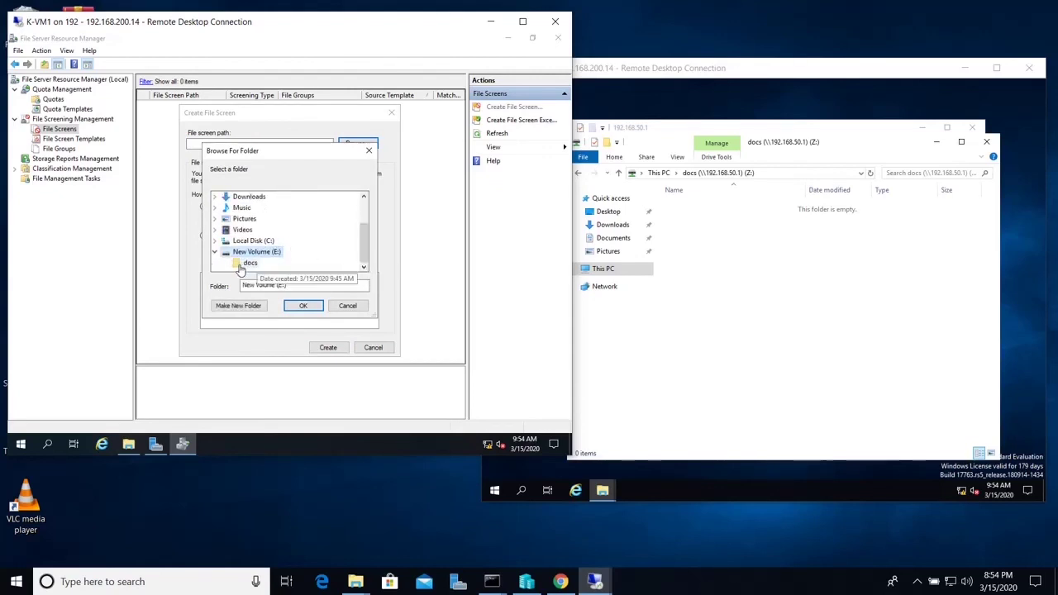
left_click(303, 306)
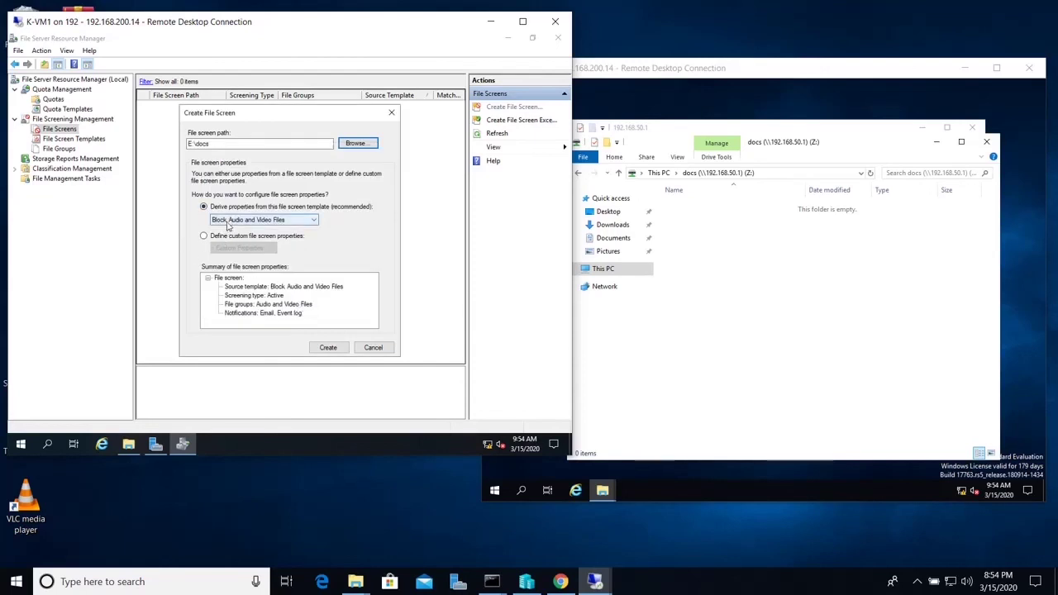
Derive the E:\docs file screen's properties from the Block Image Files template and create the screen
left_click(283, 222)
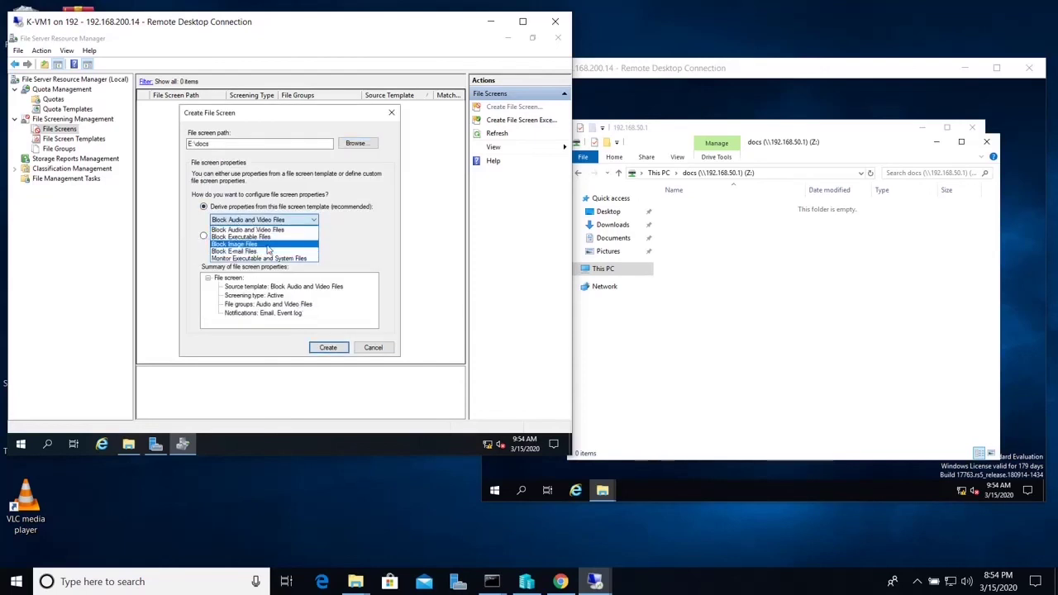
left_click(240, 244)
left_click(328, 348)
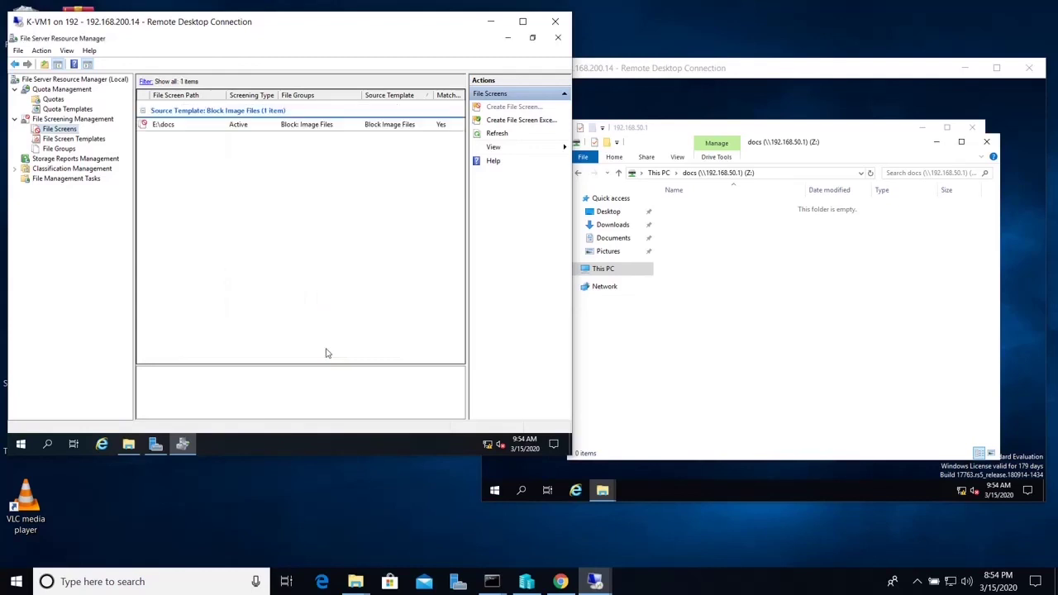
On K-VM2, switch the second File Explorer window to This PC and open the DVD Drive (D:) 15_03_2020
left_click(727, 239)
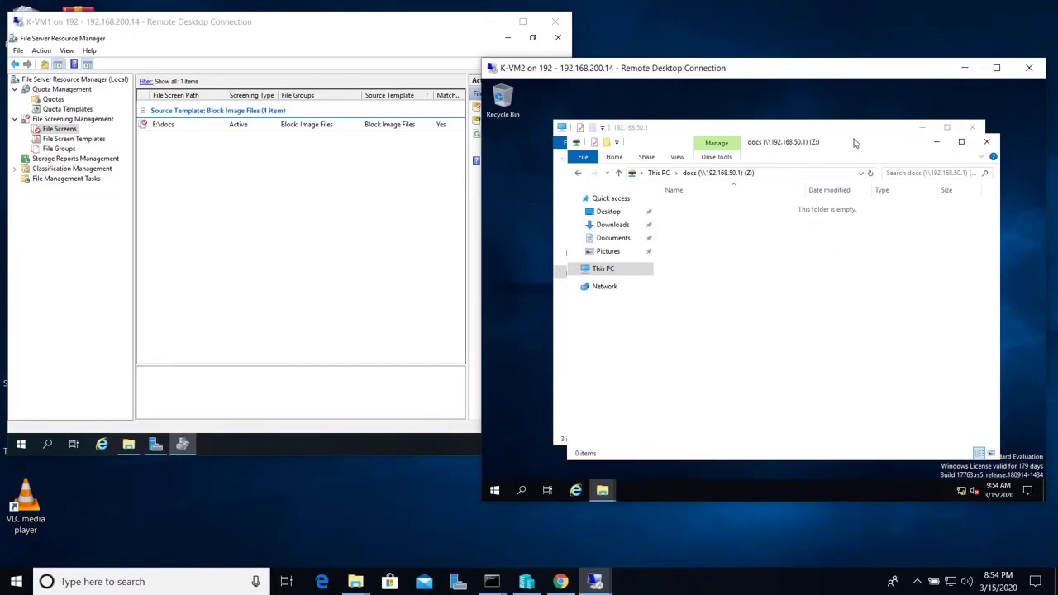
left_click_drag(856, 143, 879, 170)
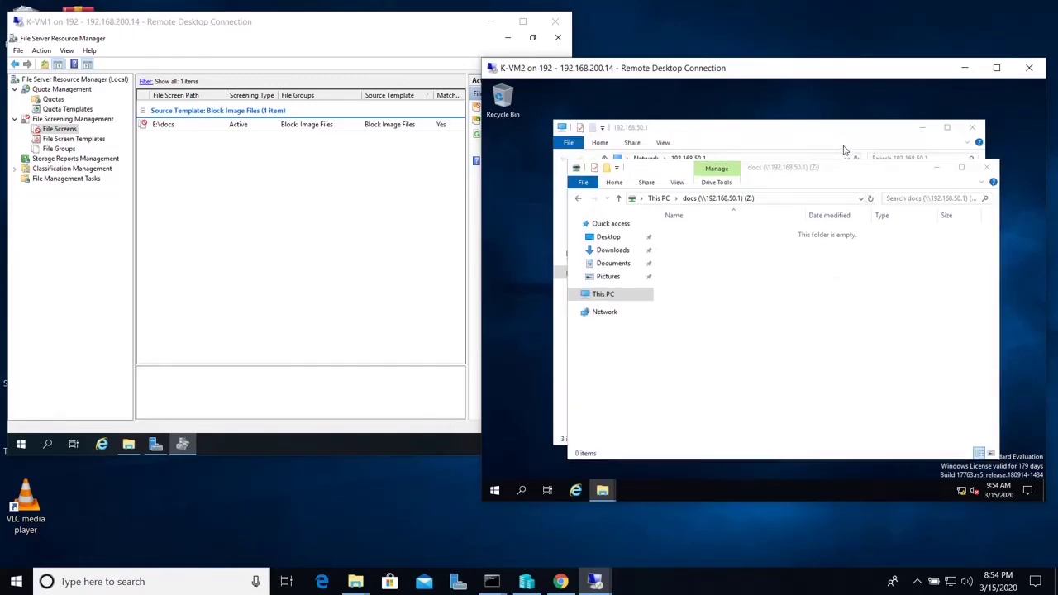
left_click(852, 149)
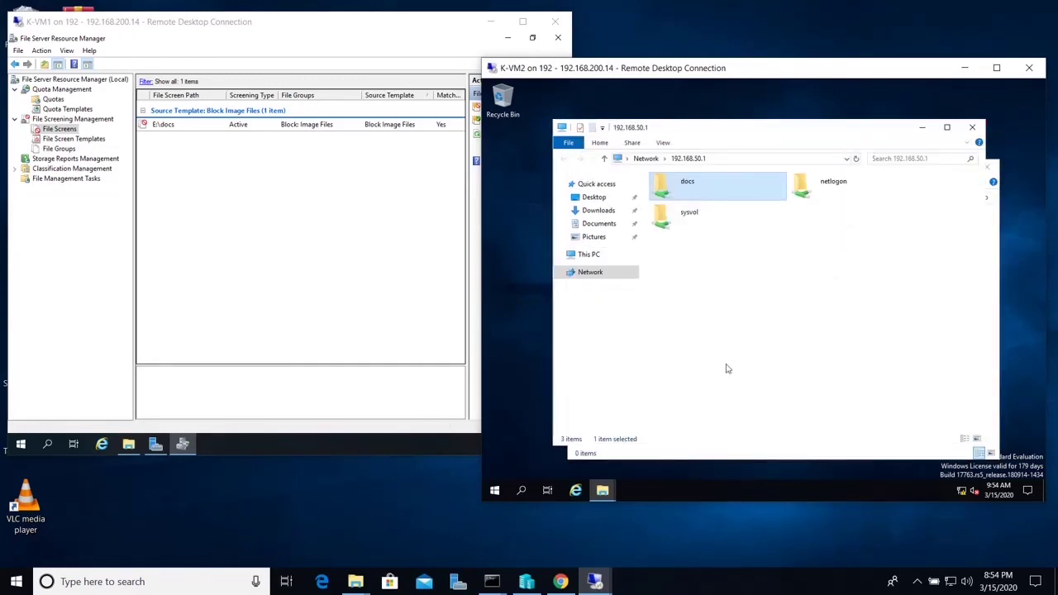
left_click(586, 257)
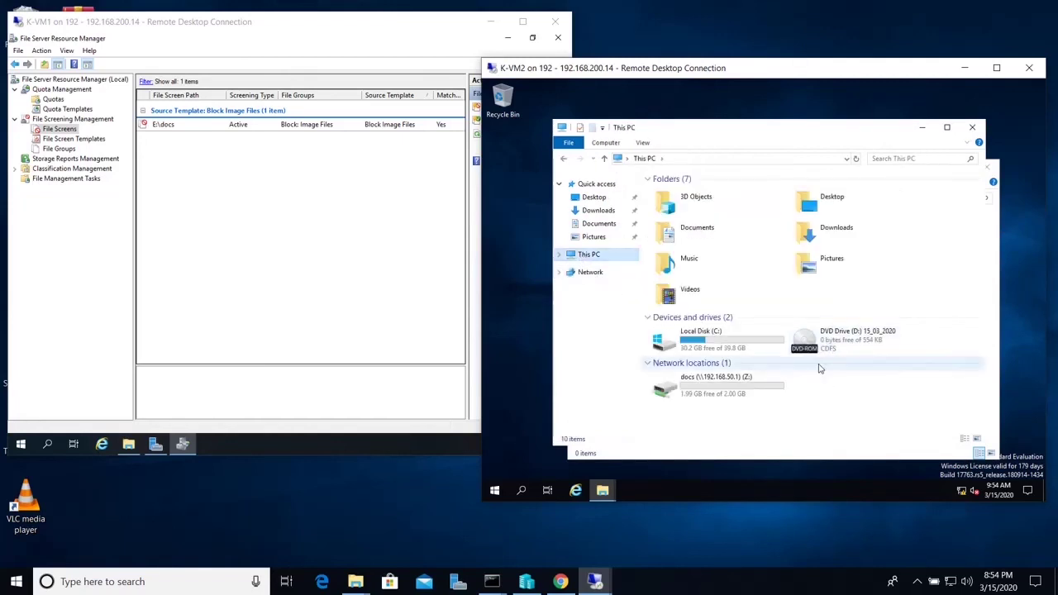
right_click(832, 342)
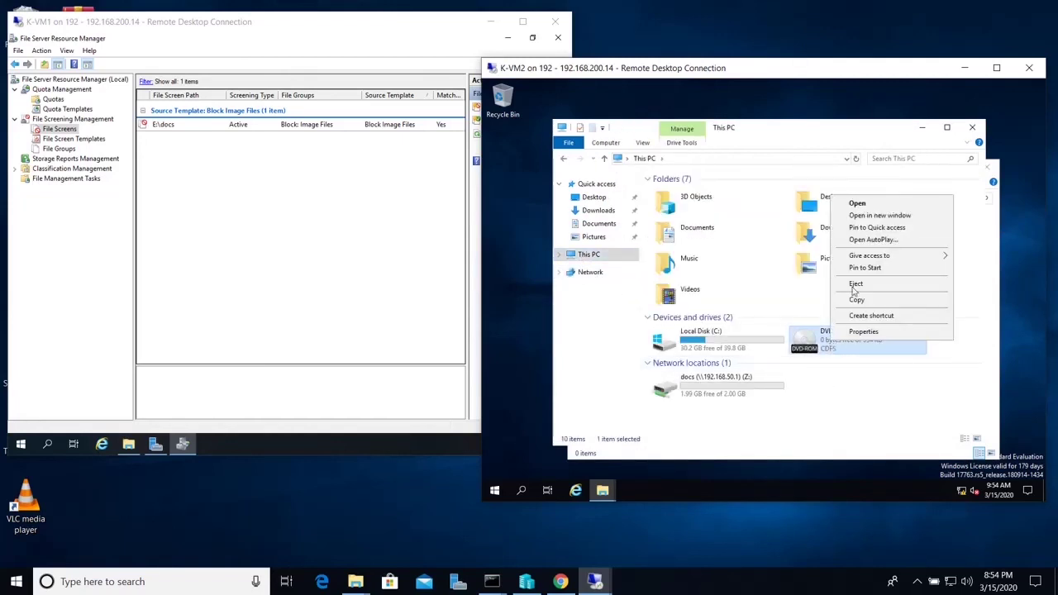
left_click(855, 203)
View the seashore silhouette JPG from the DVD drive in Paint, and close it
left_click(746, 193)
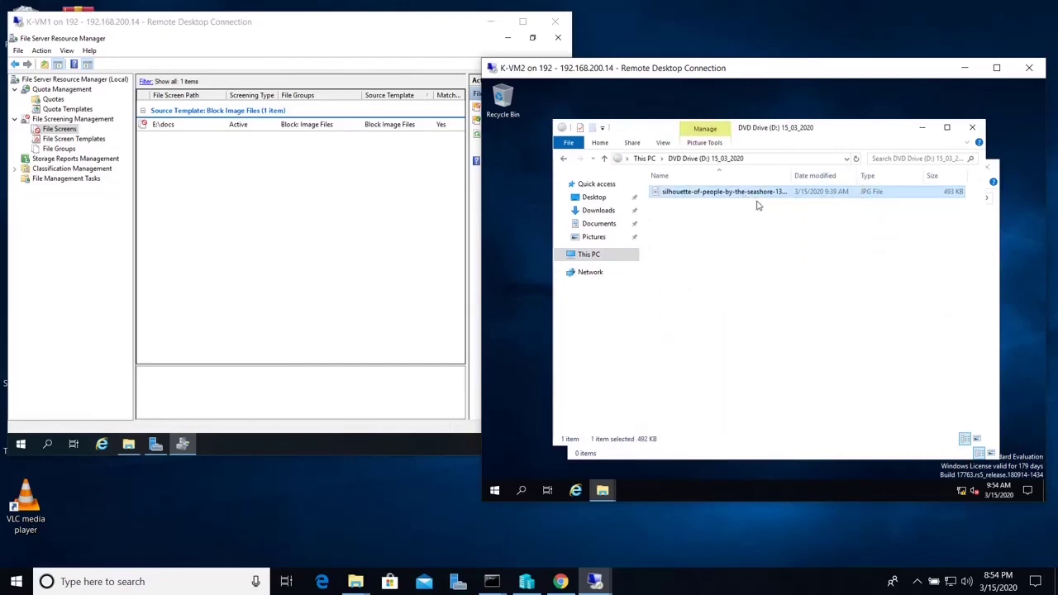
double_click(758, 199)
scroll(753, 369, "down", 10)
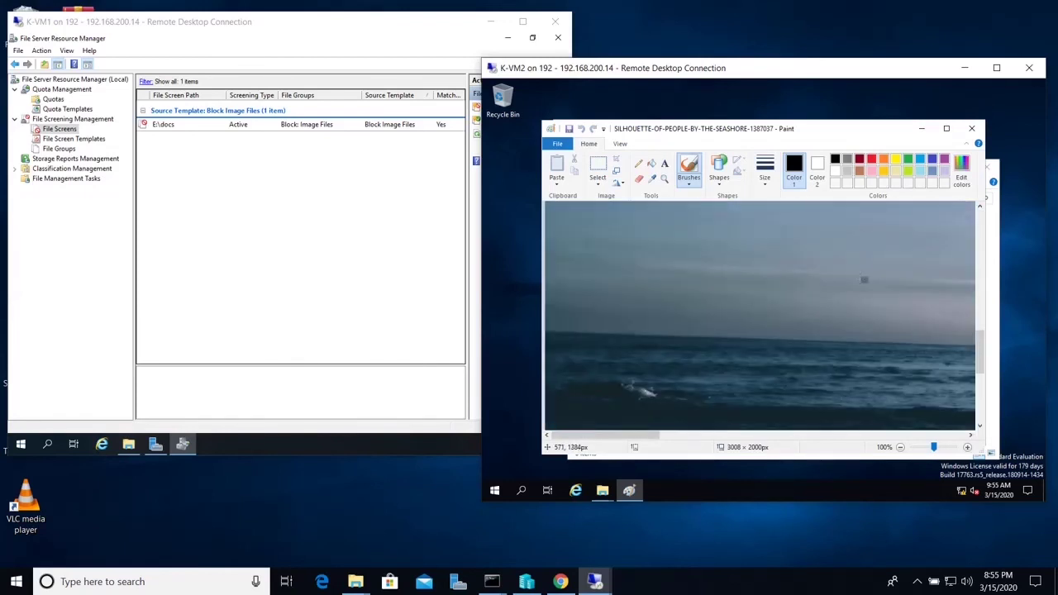
left_click(971, 128)
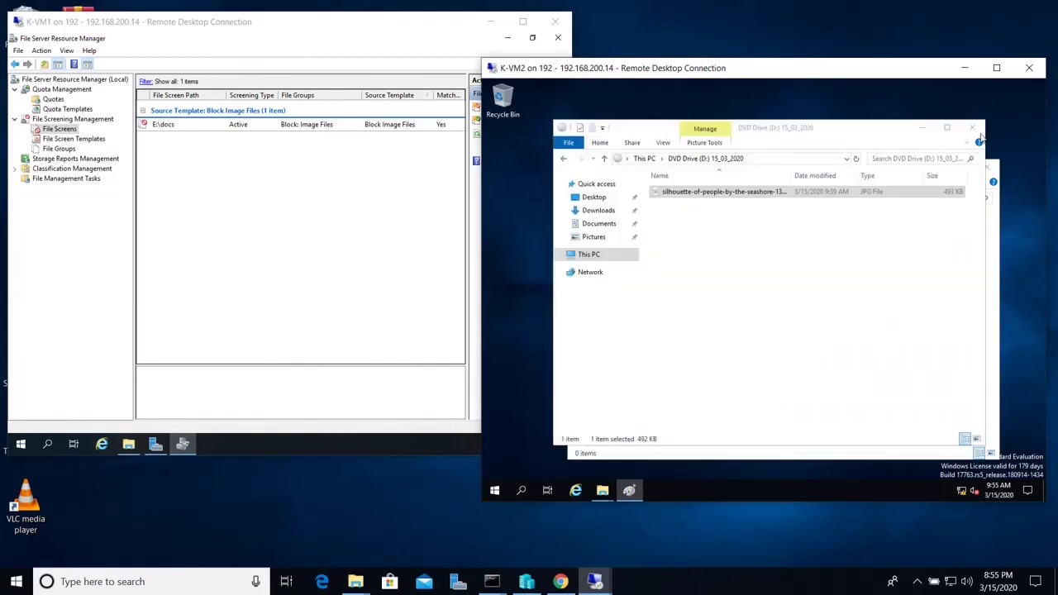
Try to copy the seashore silhouette JPG from the DVD drive into the mapped docs (Z:) drive
right_click(744, 196)
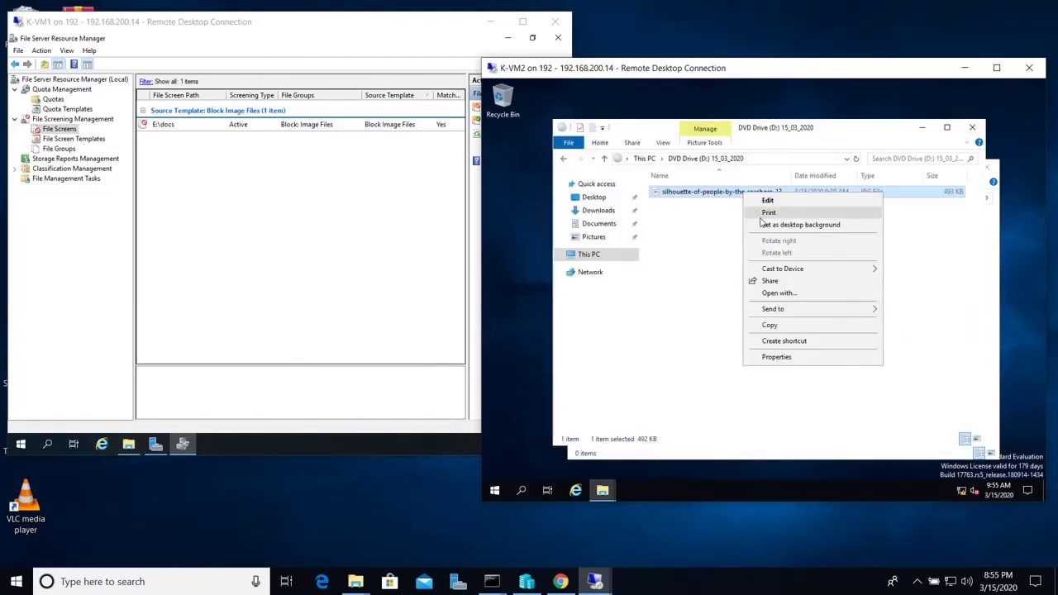
left_click(782, 328)
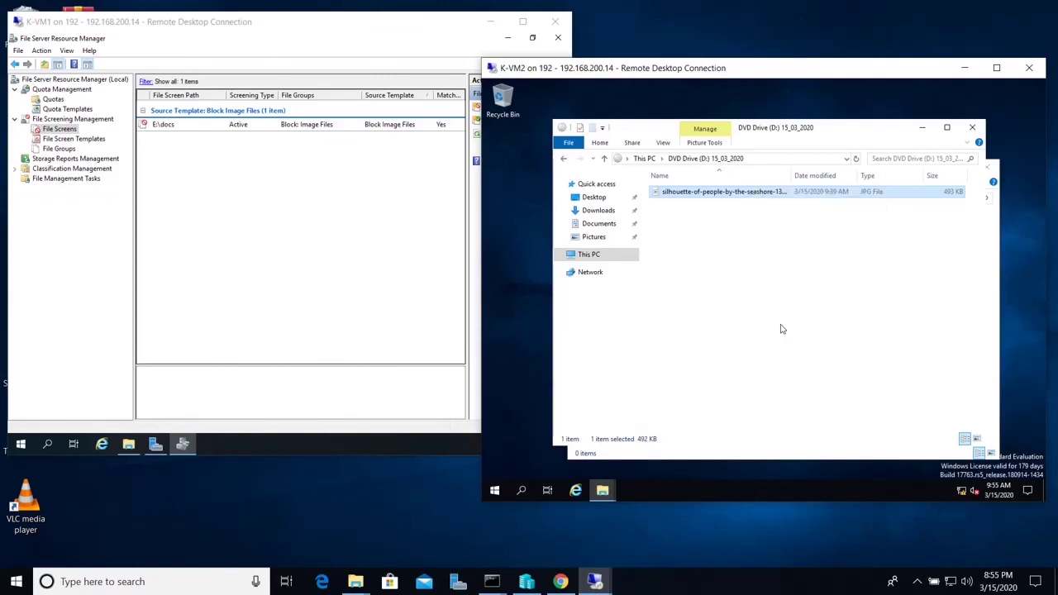
left_click(923, 129)
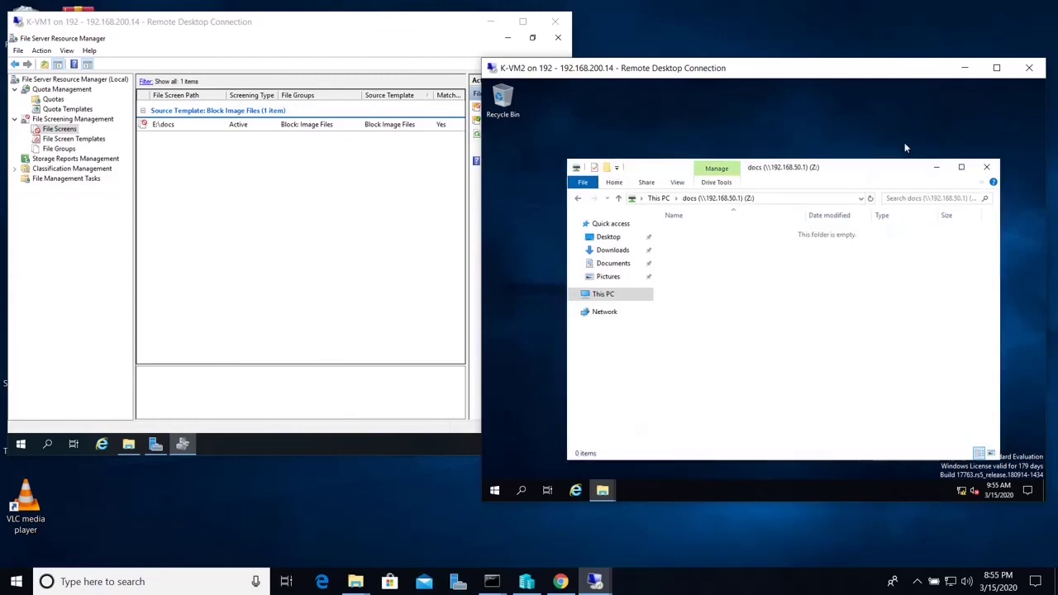
right_click(740, 259)
left_click(777, 337)
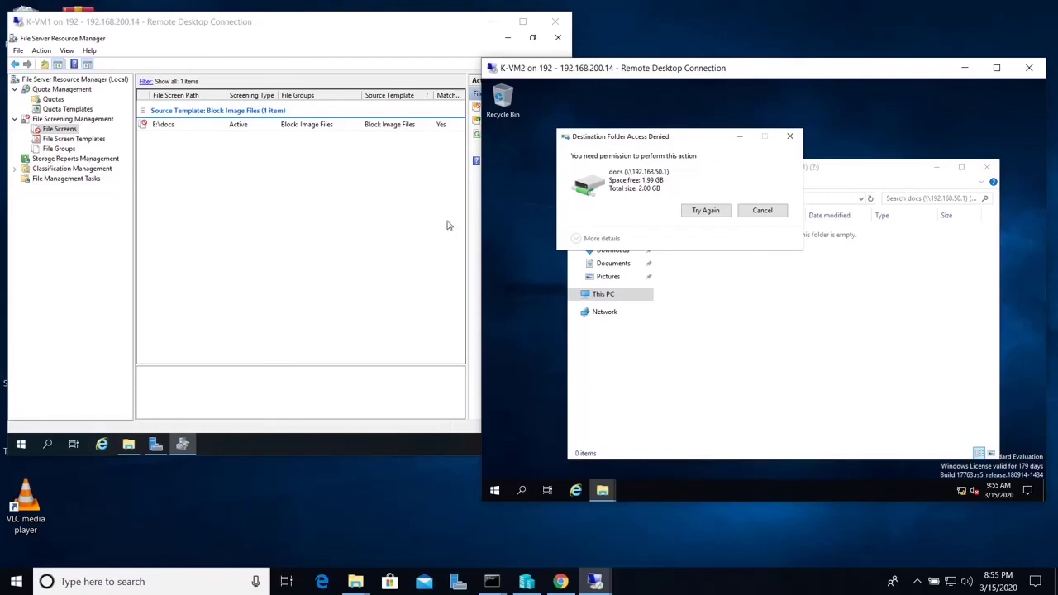
mouse_move(560, 582)
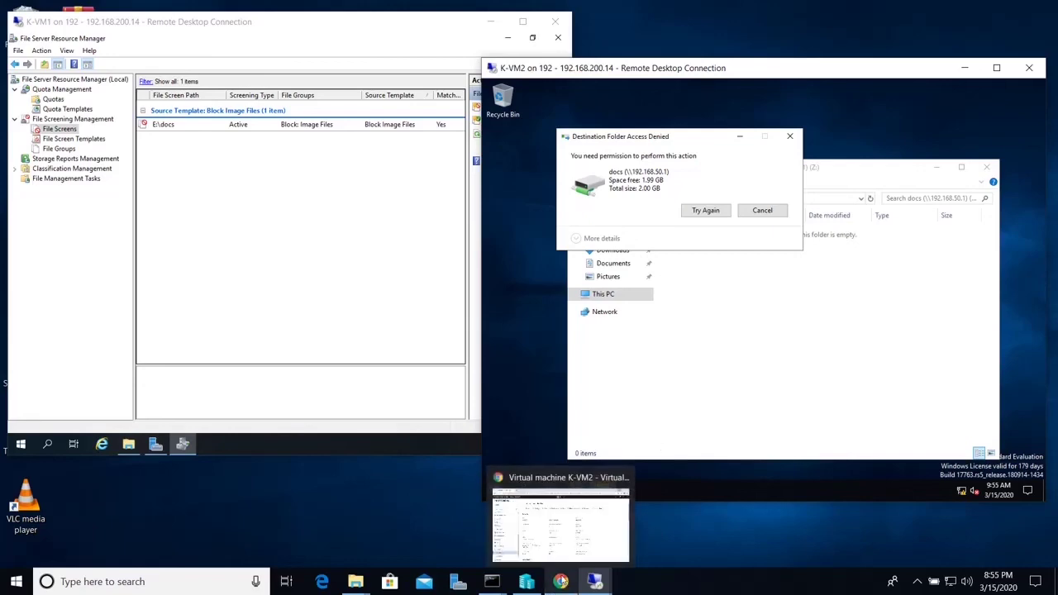